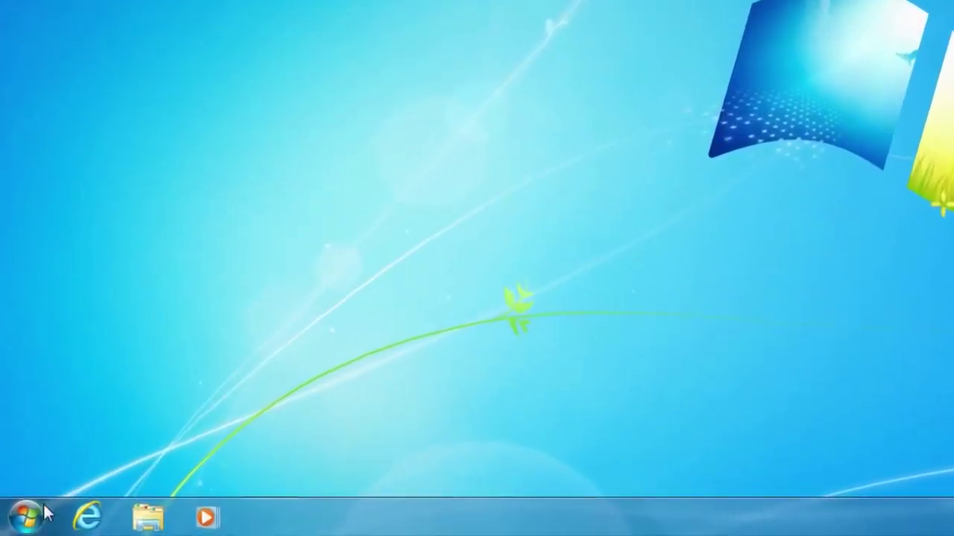
- Restart the computer through the Windows shutdown options
left_click(28, 518)
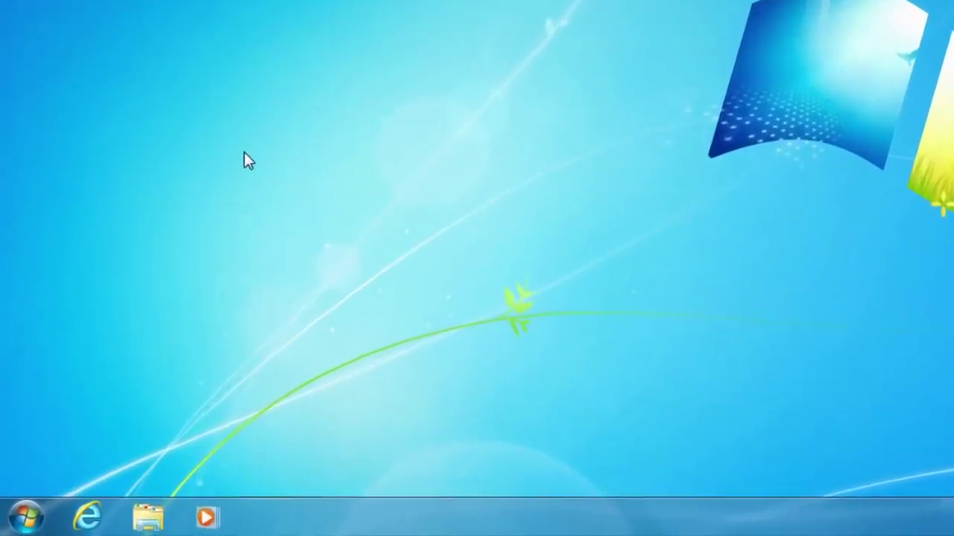
left_click(27, 517)
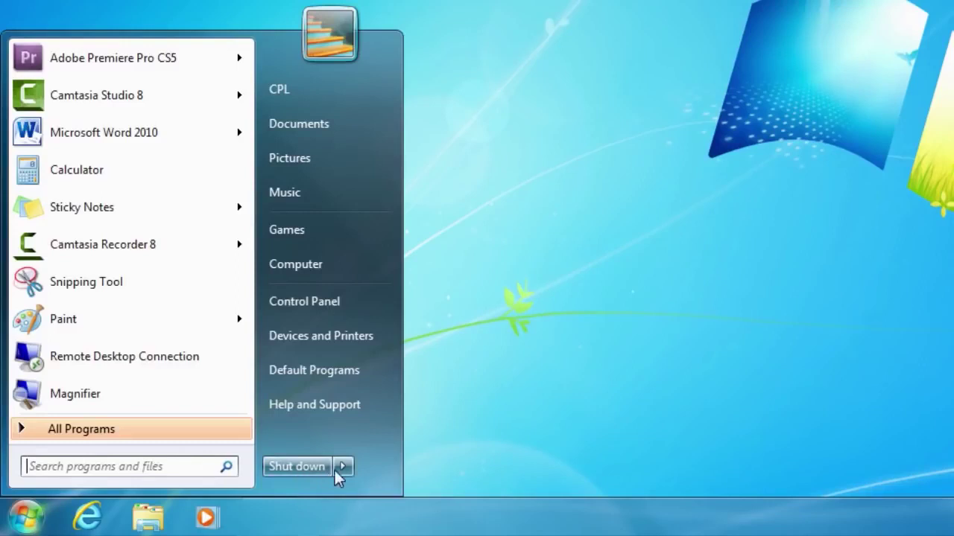
mouse_move(347, 473)
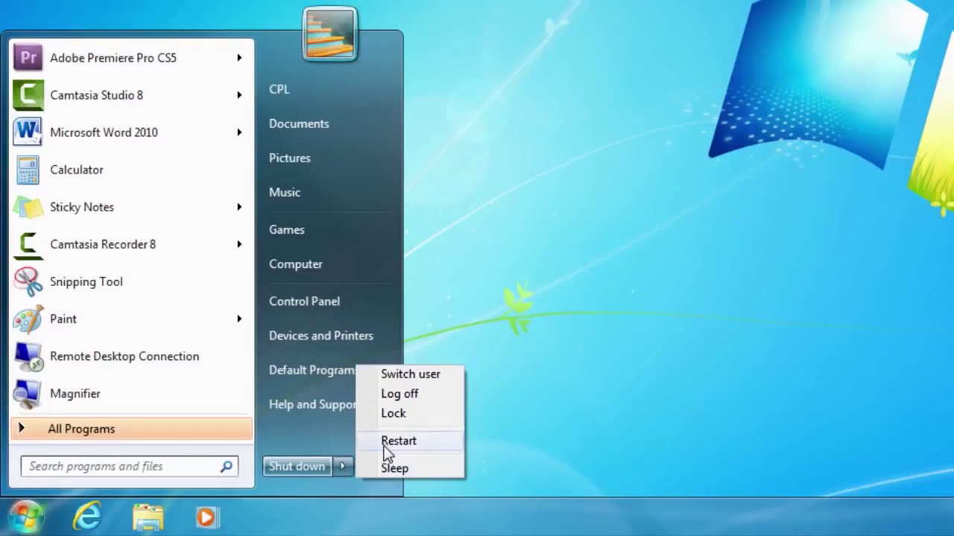
left_click(395, 445)
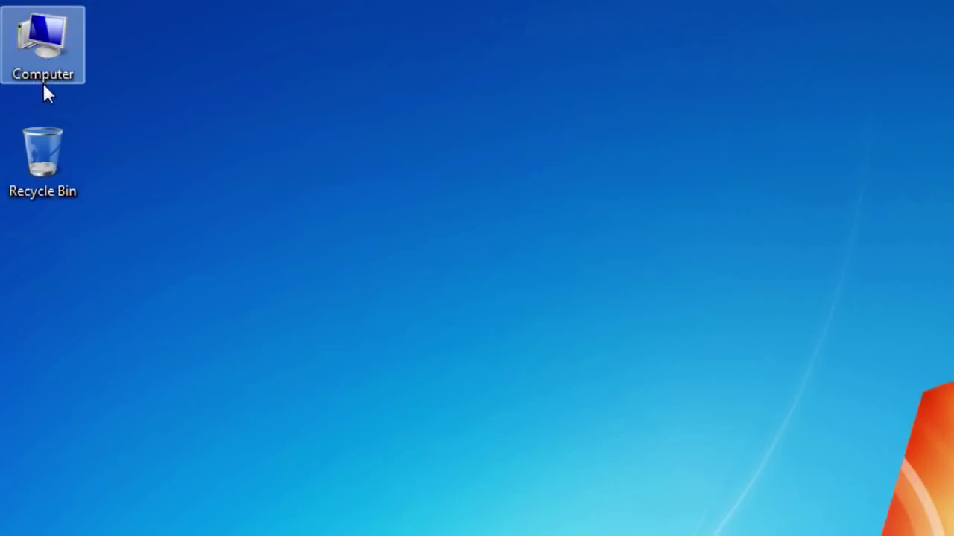
- Open the Computer window, minimize it and bring it back onto the desktop
double_click(54, 37)
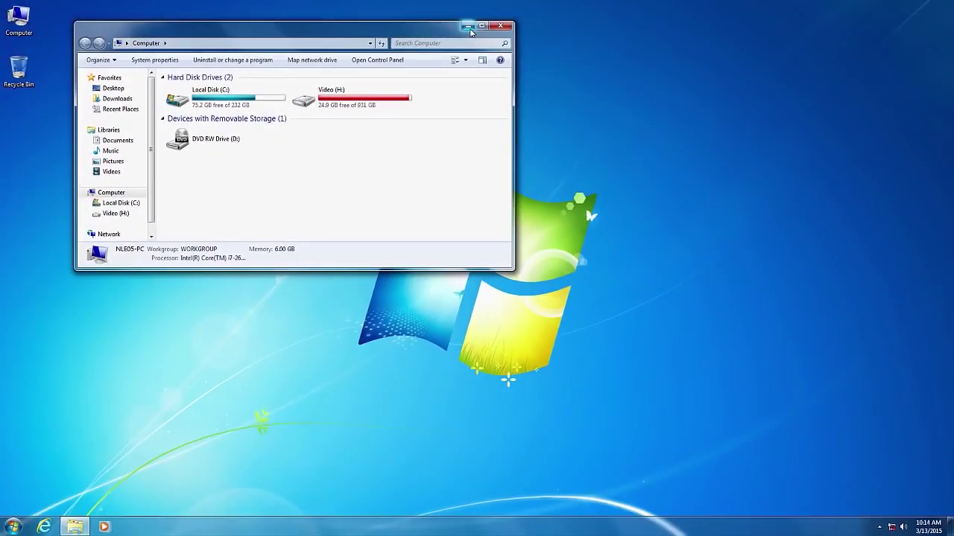
left_click(468, 27)
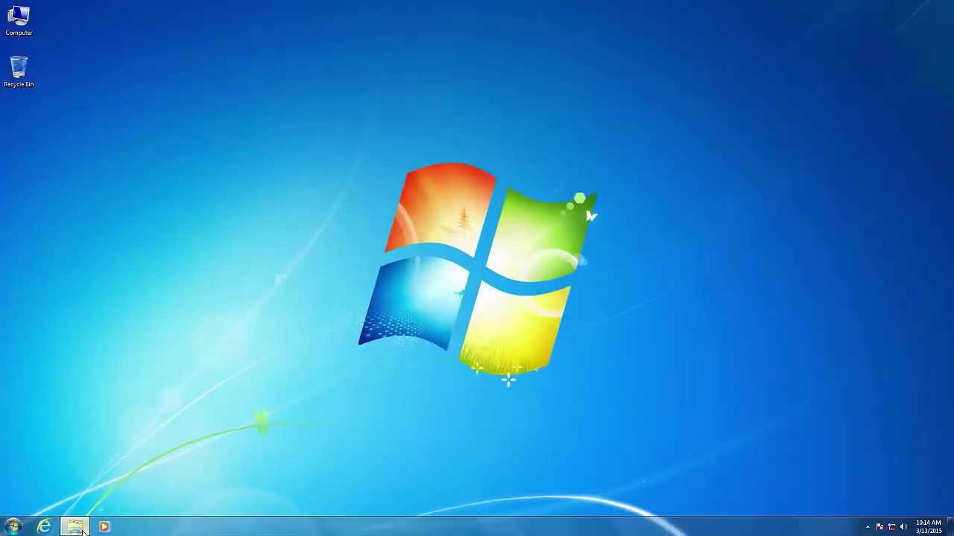
left_click(254, 514)
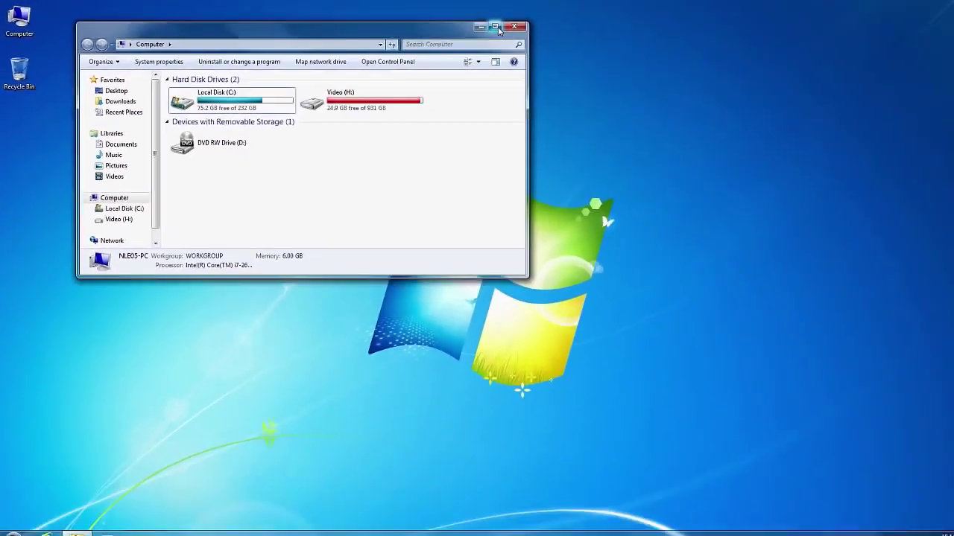
- Maximize the Computer window, return it to its smaller size and close it
left_click(694, 37)
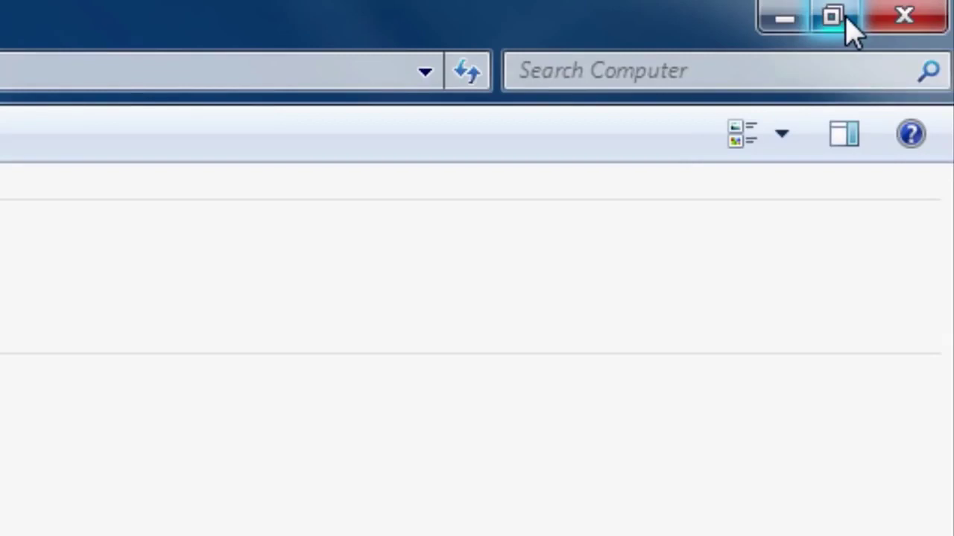
left_click(846, 19)
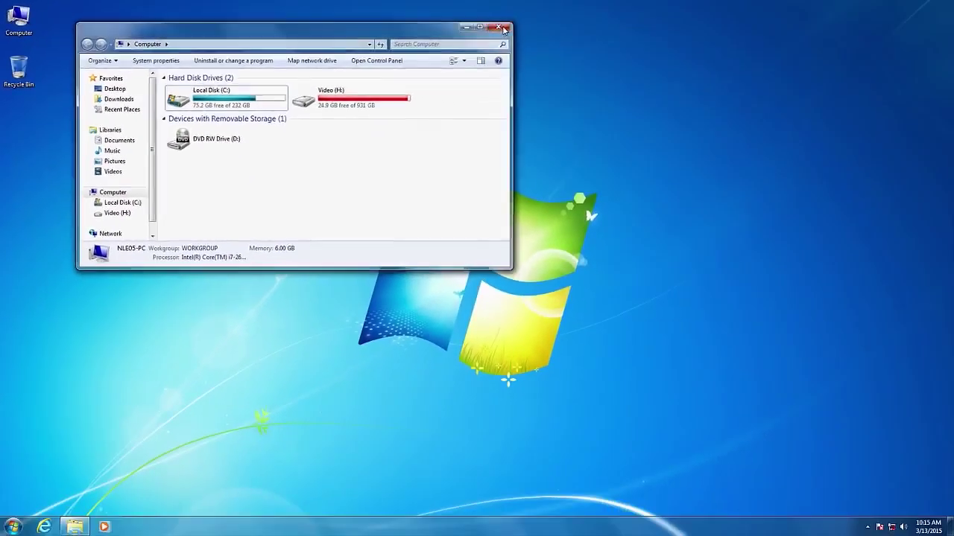
left_click(502, 27)
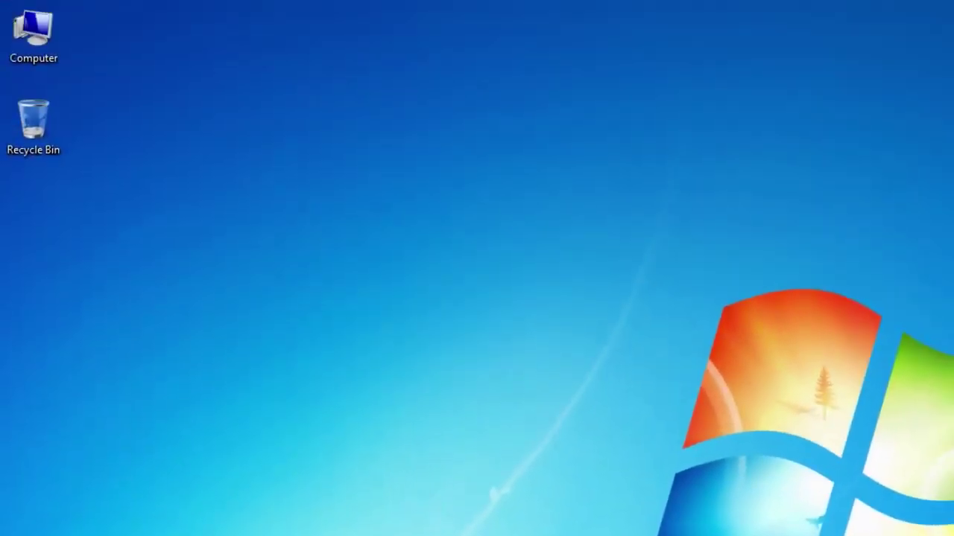
- Examine the computer's system properties, including Windows edition, processor and memory, and close the window
double_click(47, 46)
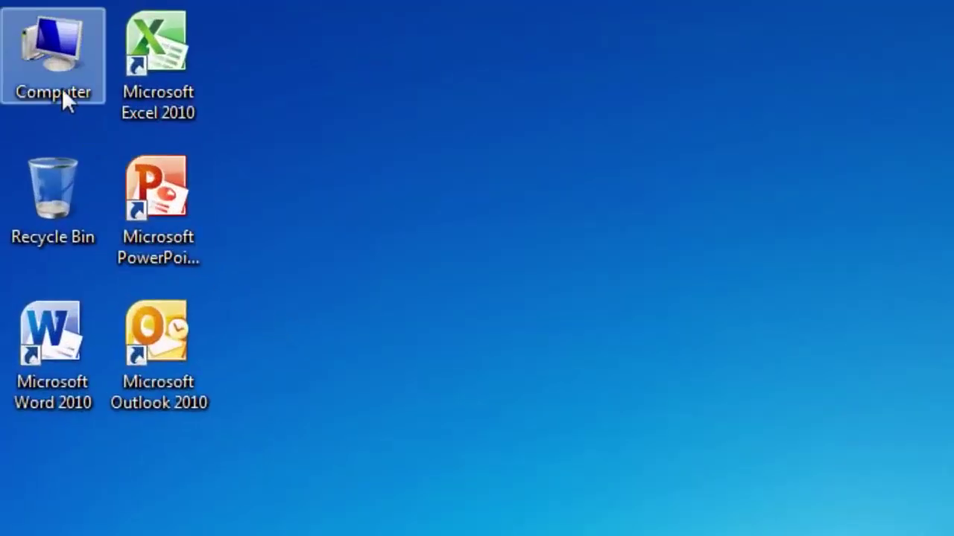
right_click(63, 101)
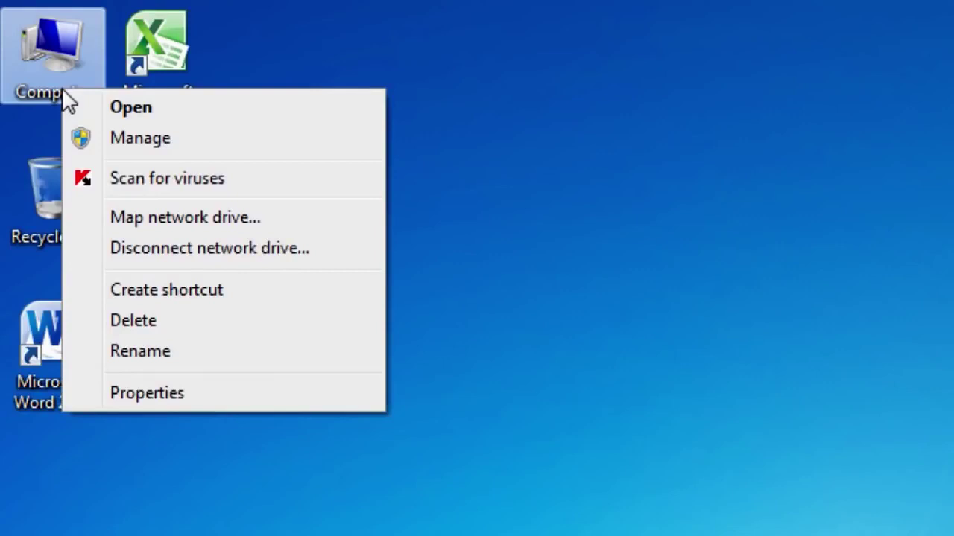
left_click(155, 400)
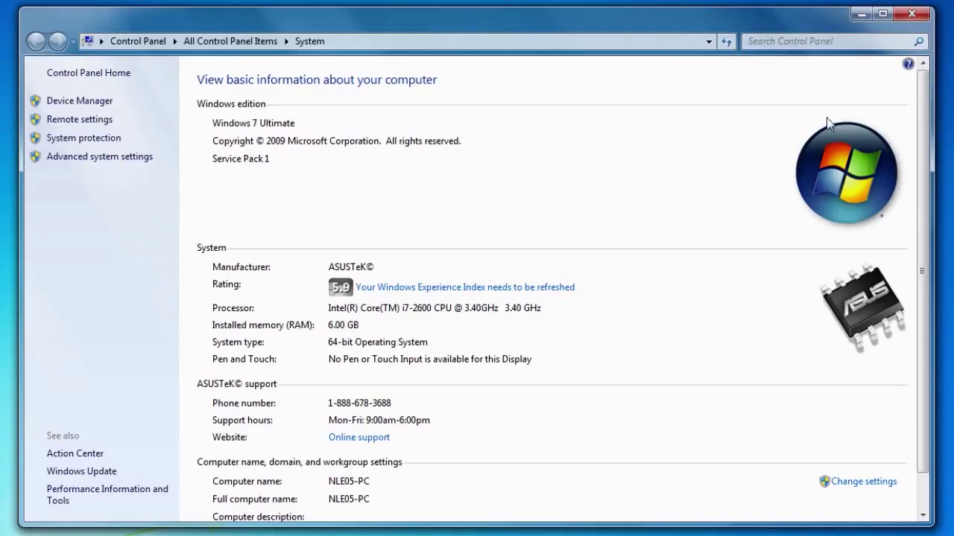
left_click(918, 15)
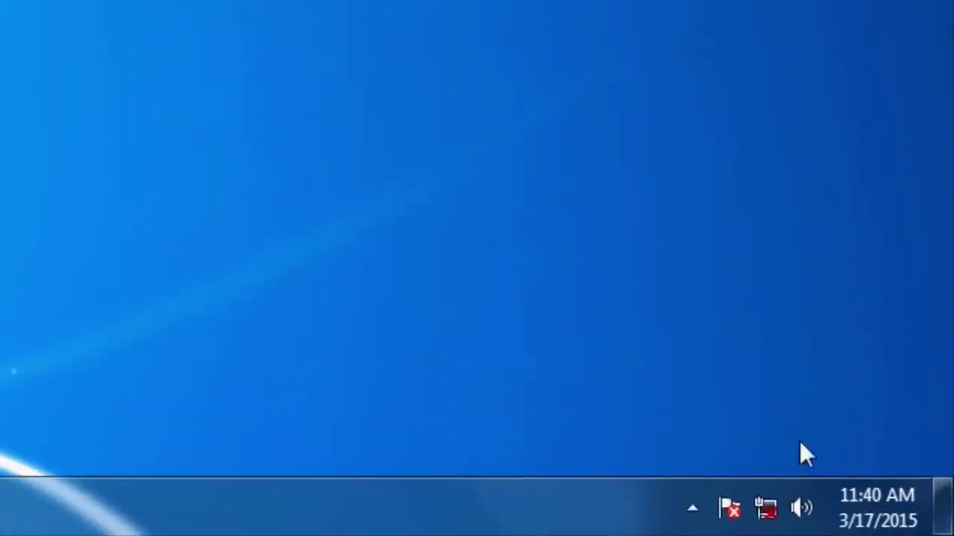
- Set the system clock to 12:40:00 AM in the date and time settings and accept the change
mouse_move(879, 512)
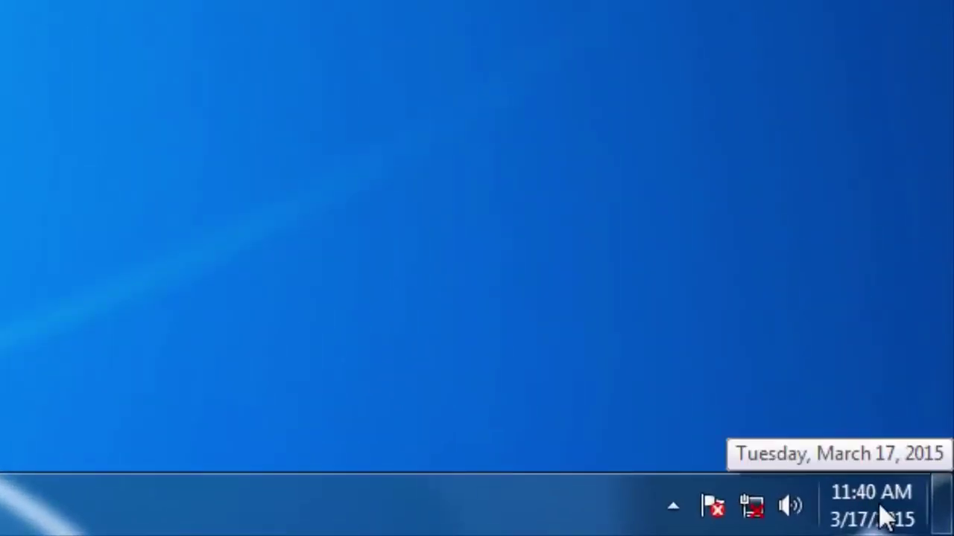
left_click(880, 507)
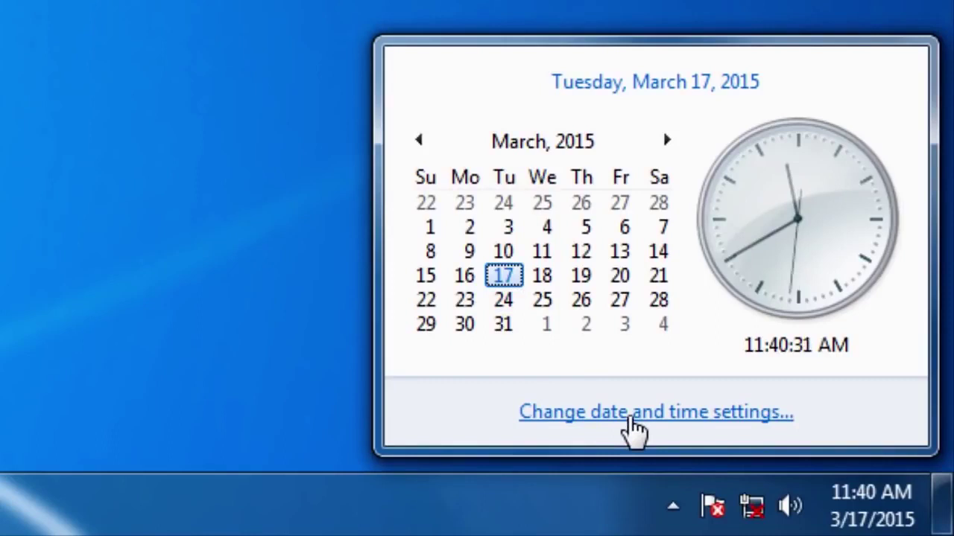
left_click(634, 428)
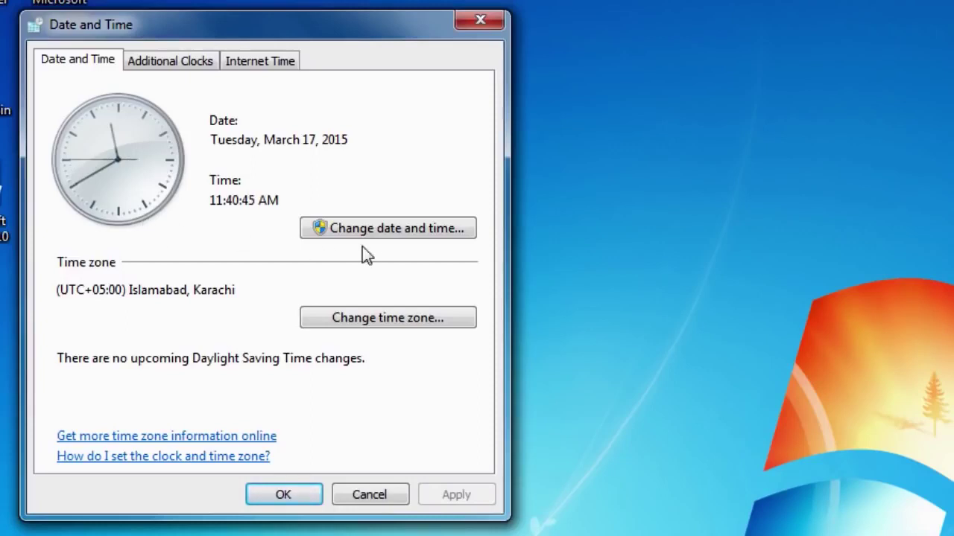
left_click(383, 237)
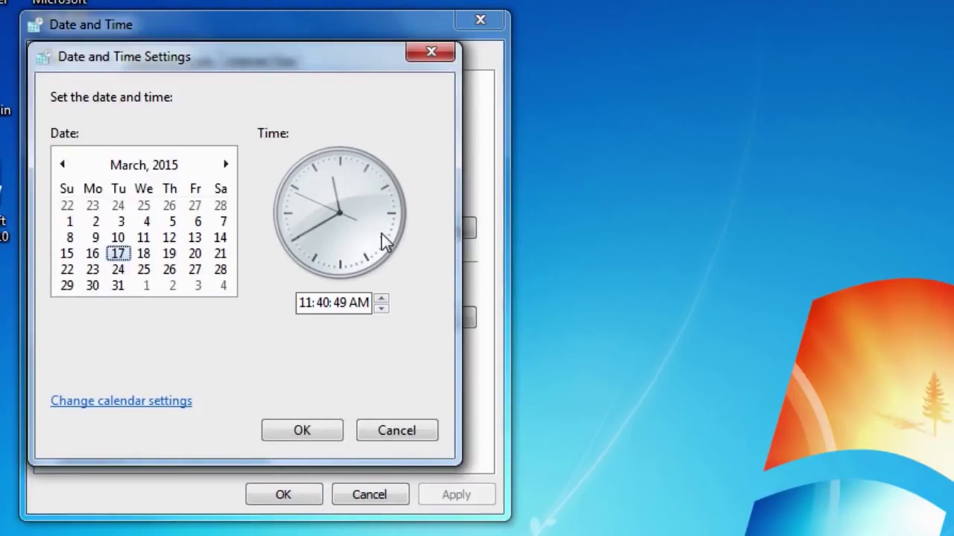
left_click(319, 303)
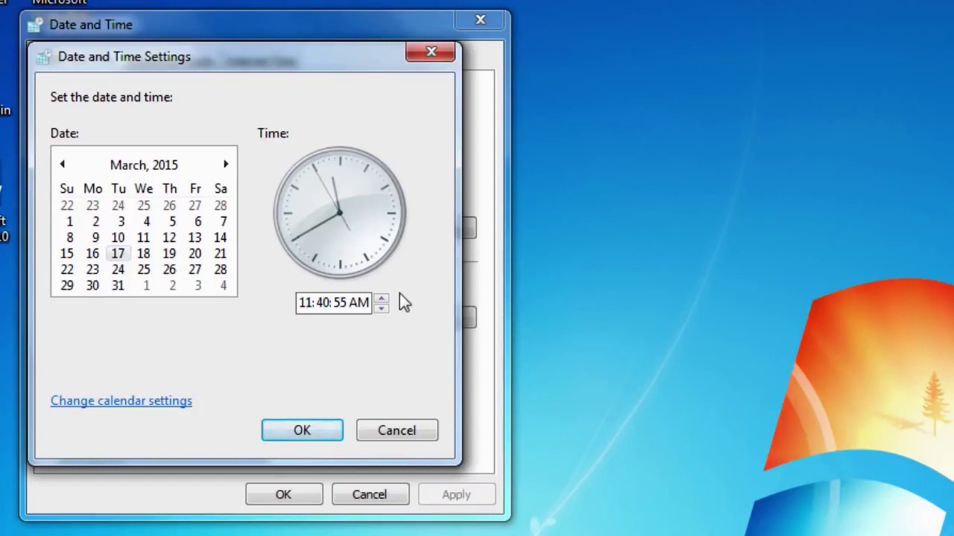
type("12:40:00")
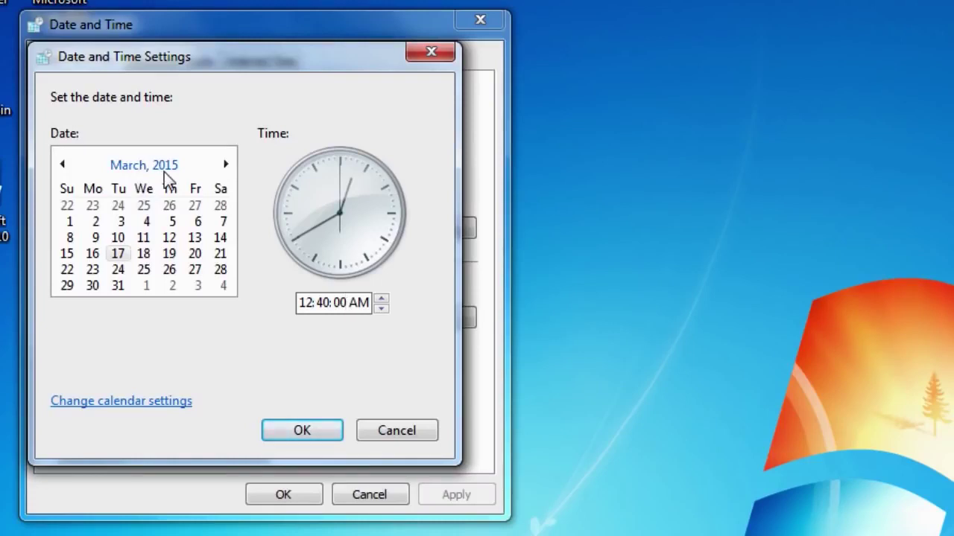
left_click(338, 435)
left_click(308, 495)
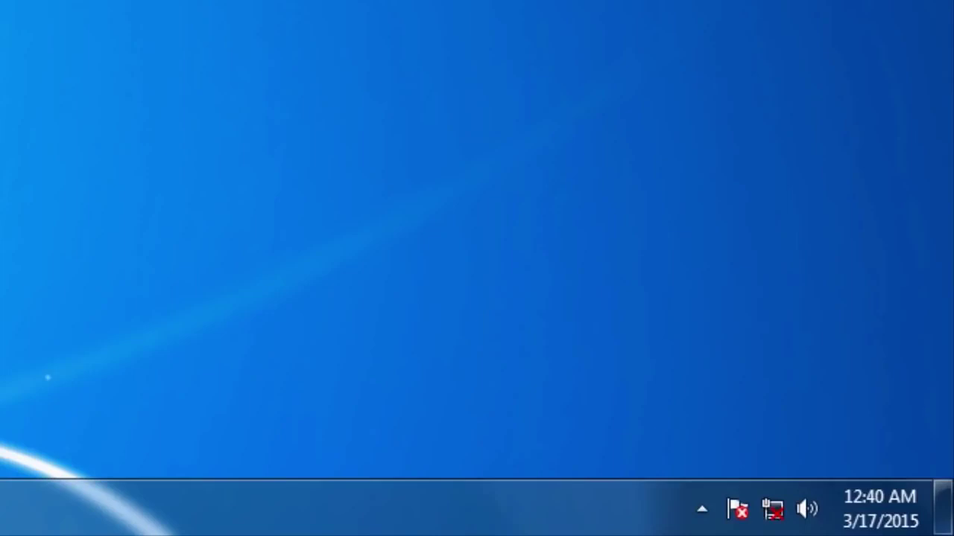
- Open the speaker volume control and adjust its level slightly
left_click(805, 509)
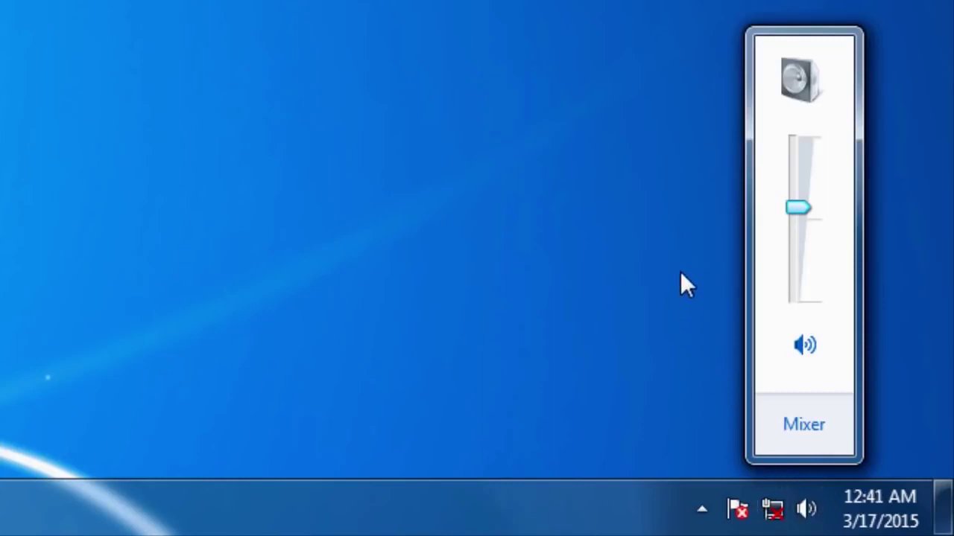
left_click_drag(806, 210, 799, 209)
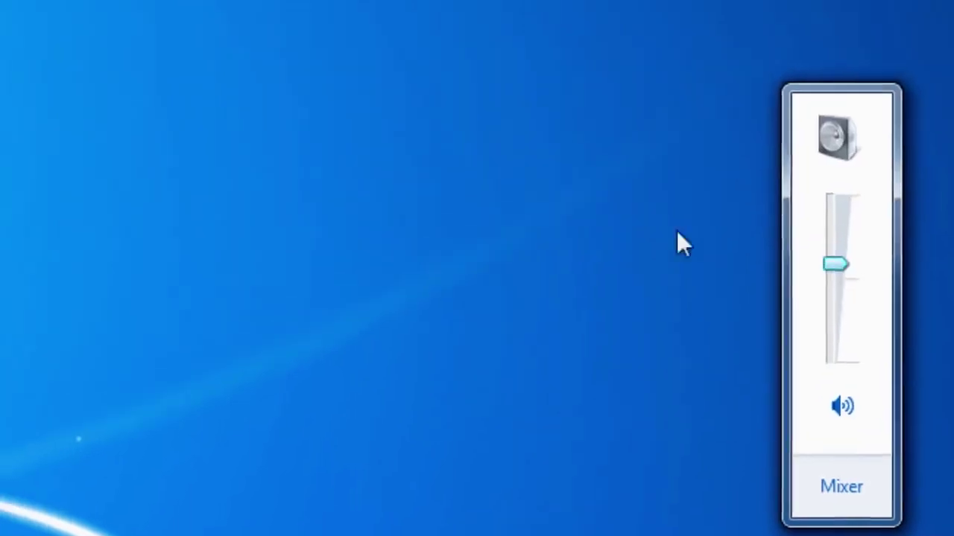
- Apply the Architecture Aero theme in the desktop personalization settings and close the window
right_click(477, 521)
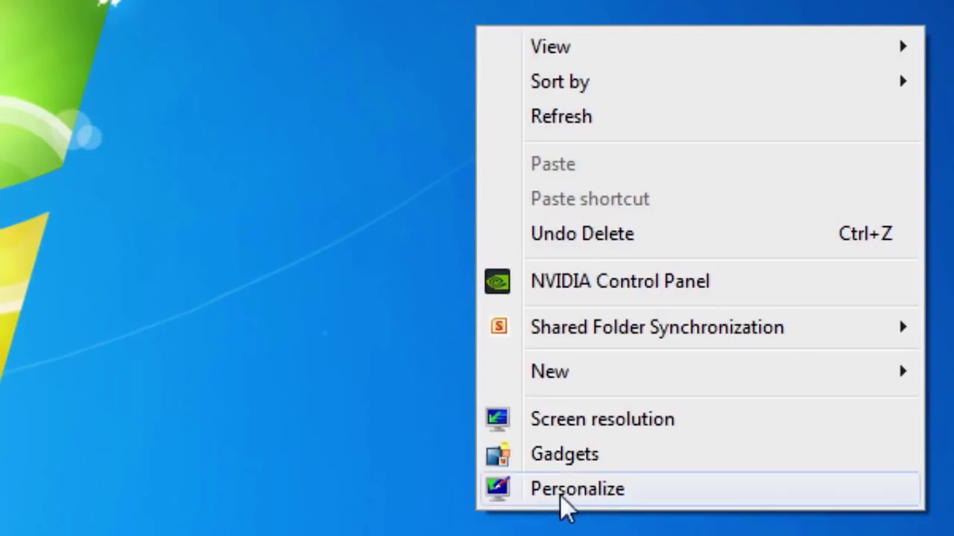
left_click(586, 494)
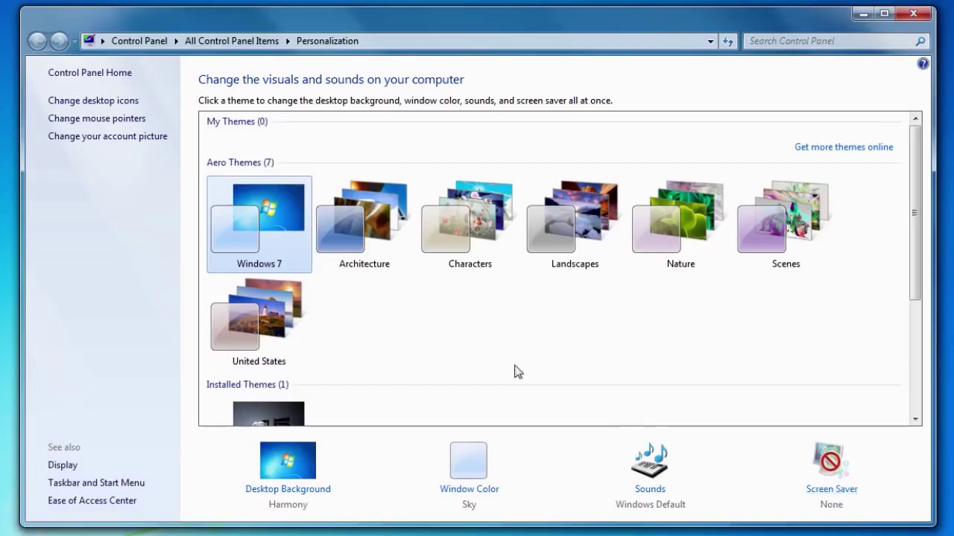
left_click(381, 262)
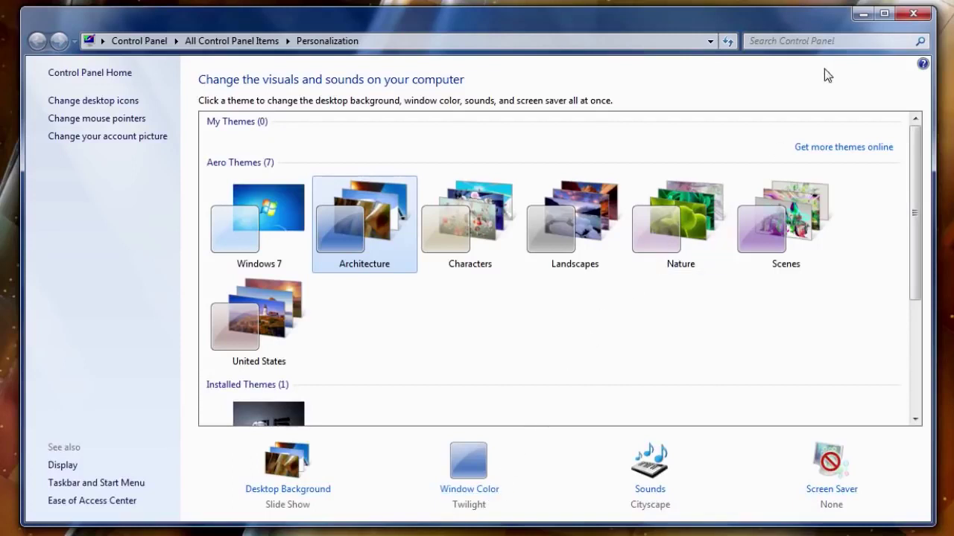
left_click(912, 13)
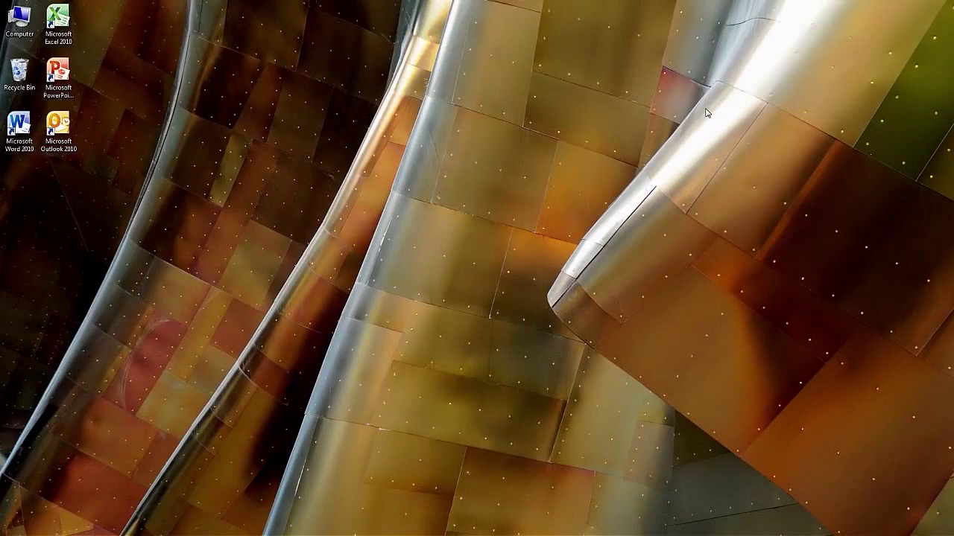
- Open the desktop background settings and choose only the fifth Architecture picture as the background
right_click(707, 112)
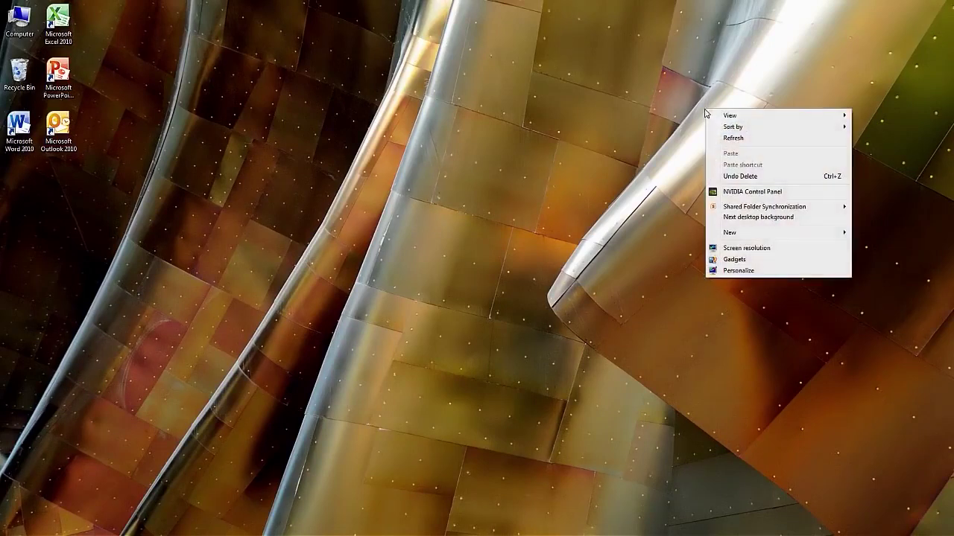
left_click(731, 271)
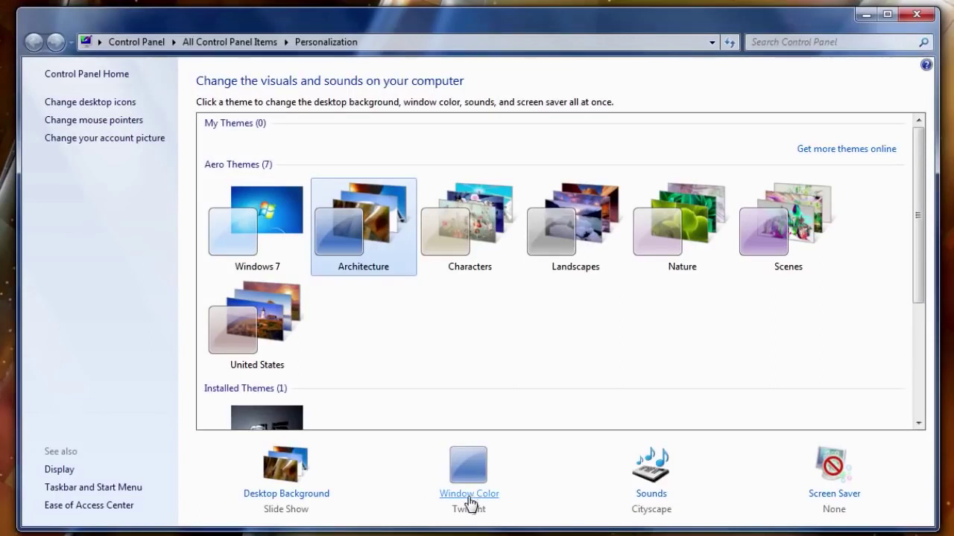
left_click(295, 488)
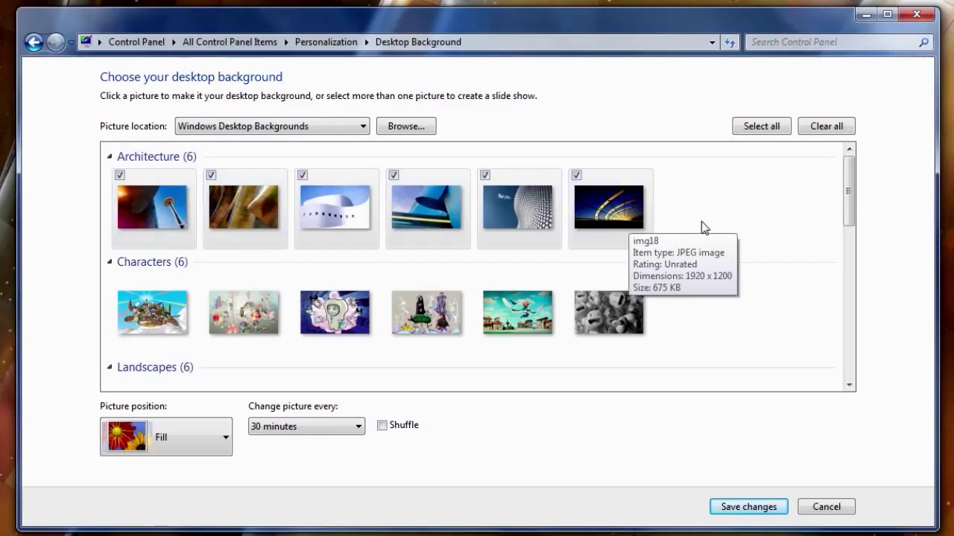
left_click_drag(849, 216, 812, 210)
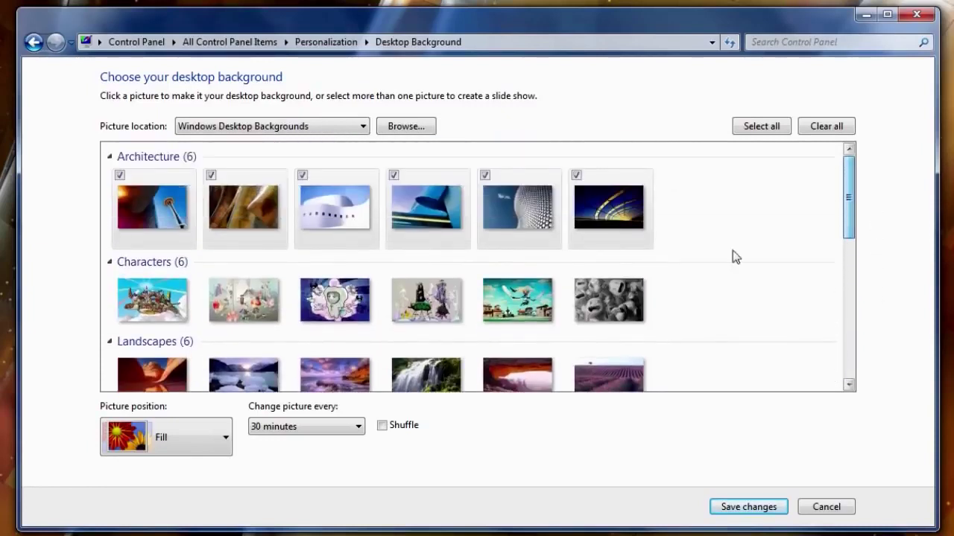
left_click(544, 229)
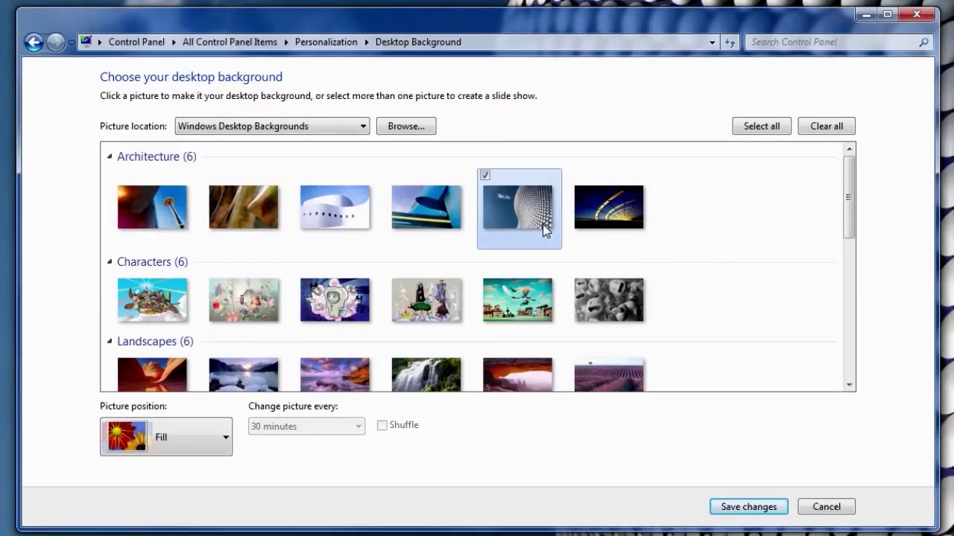
- Select all the Windows desktop background pictures as a slide show that changes every 10 seconds, and save the changes
left_click_drag(851, 235, 850, 380)
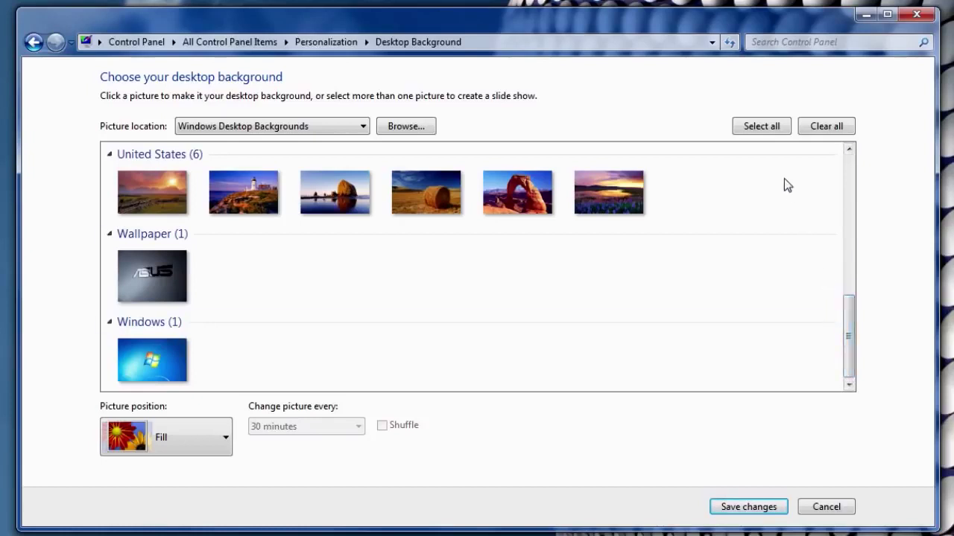
left_click(770, 130)
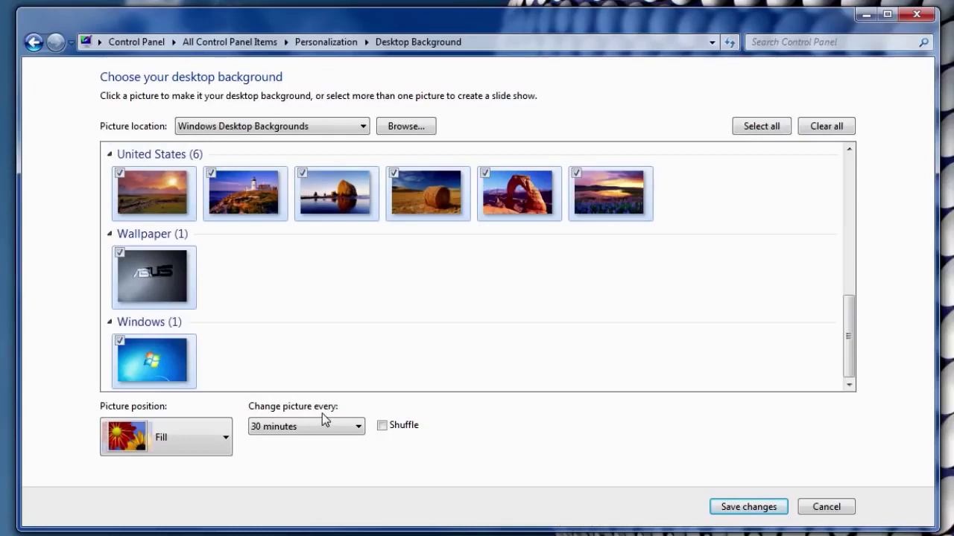
left_click(359, 429)
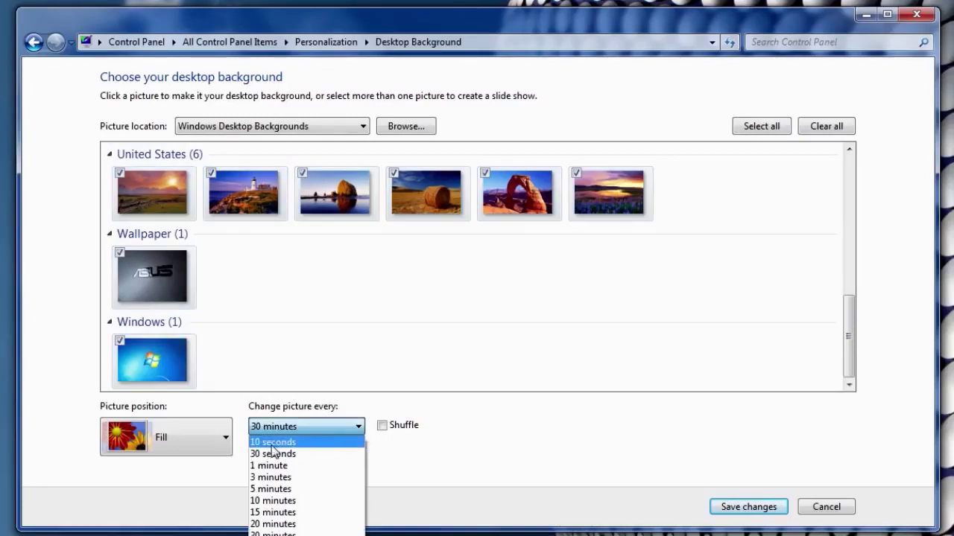
left_click(273, 444)
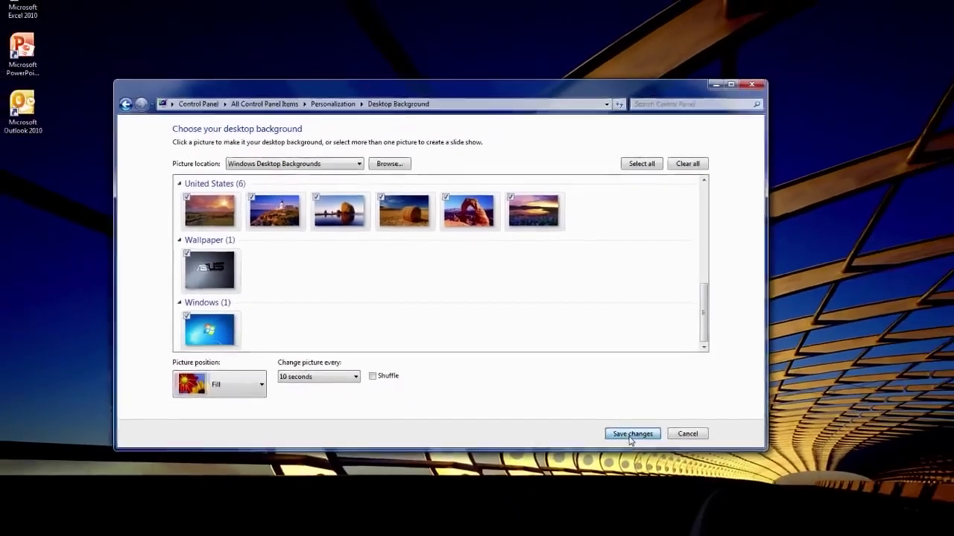
left_click(746, 509)
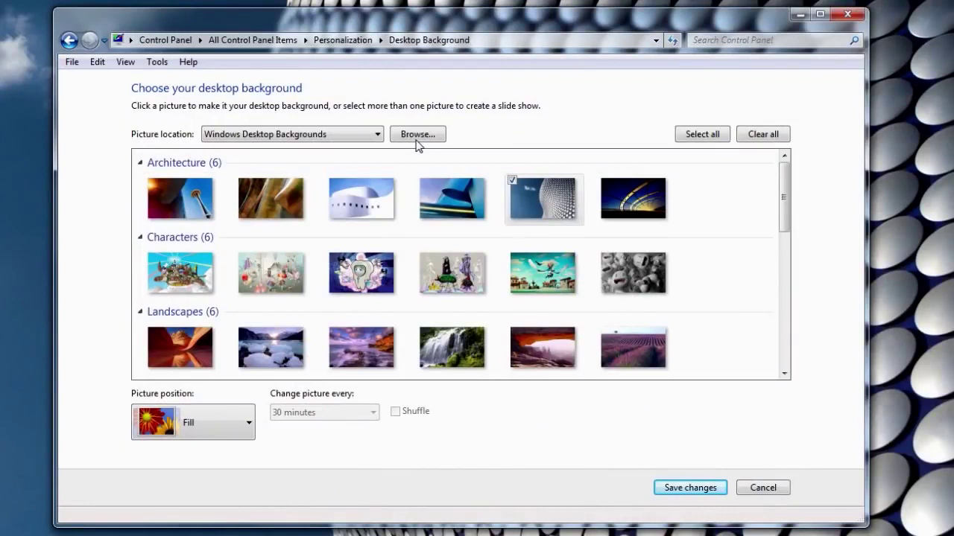
- Browse to the My Pictures folder as the picture location and use its green hillside picture as the desktop background
left_click(418, 135)
left_click(226, 221)
left_click(234, 267)
left_click(276, 283)
left_click(350, 395)
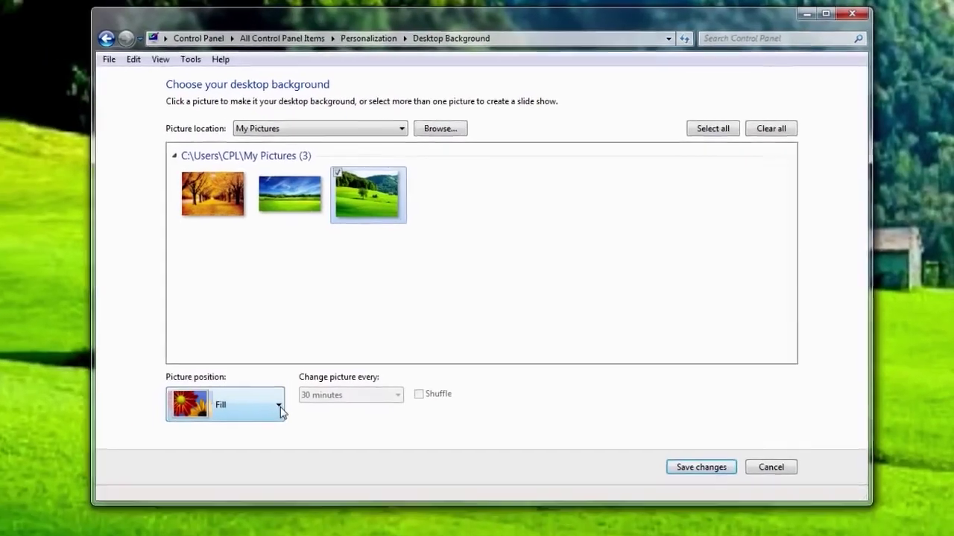
- Choose the Fill picture position, minimize the window to examine the desktop, and restore the background settings
left_click(250, 426)
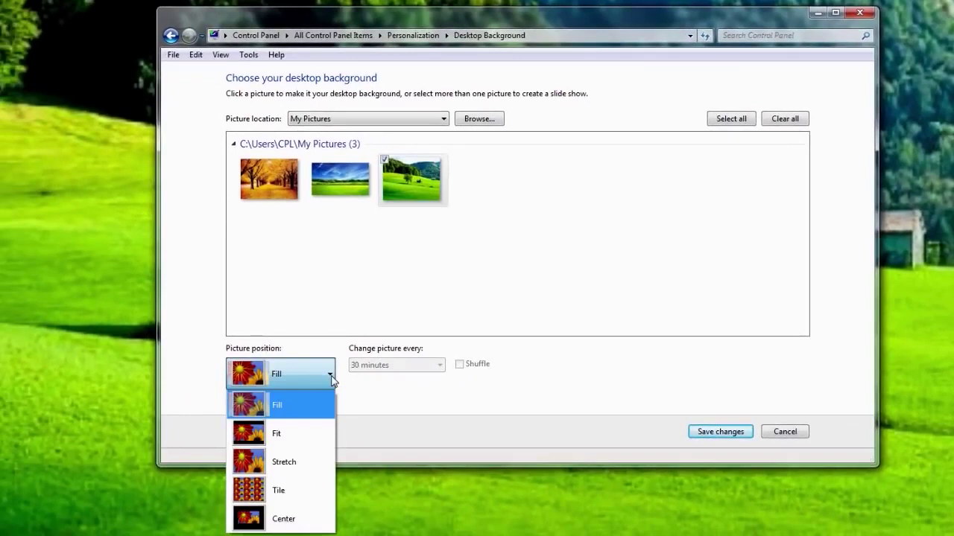
left_click(306, 413)
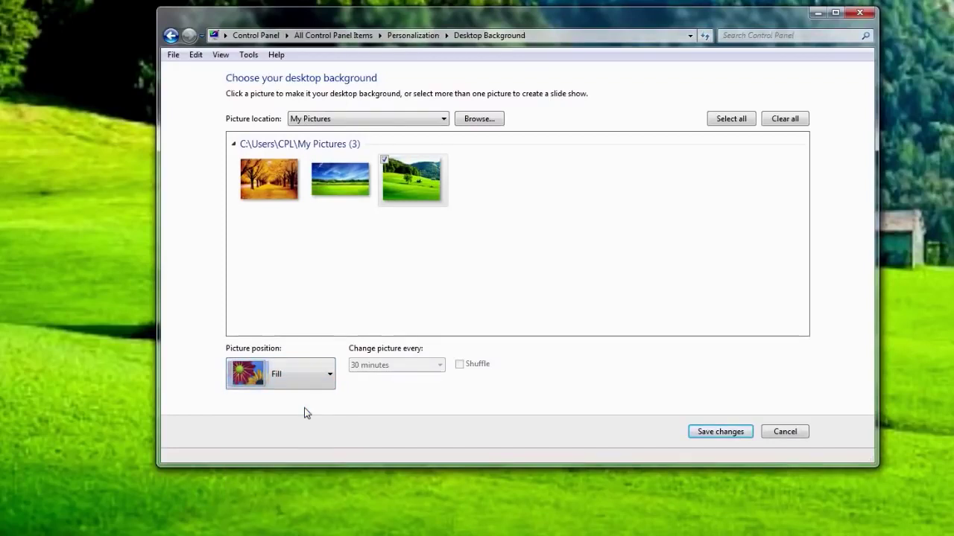
left_click(817, 12)
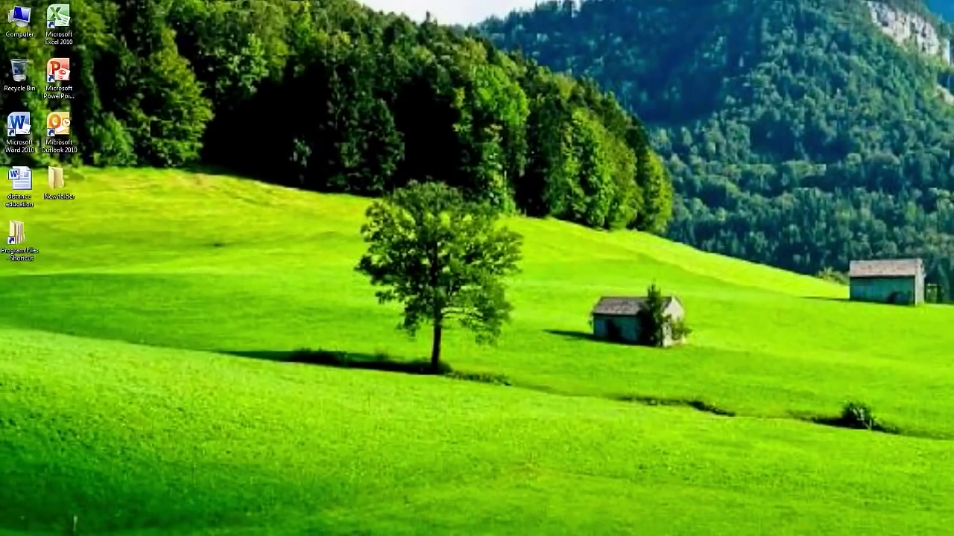
key("alt+Tab")
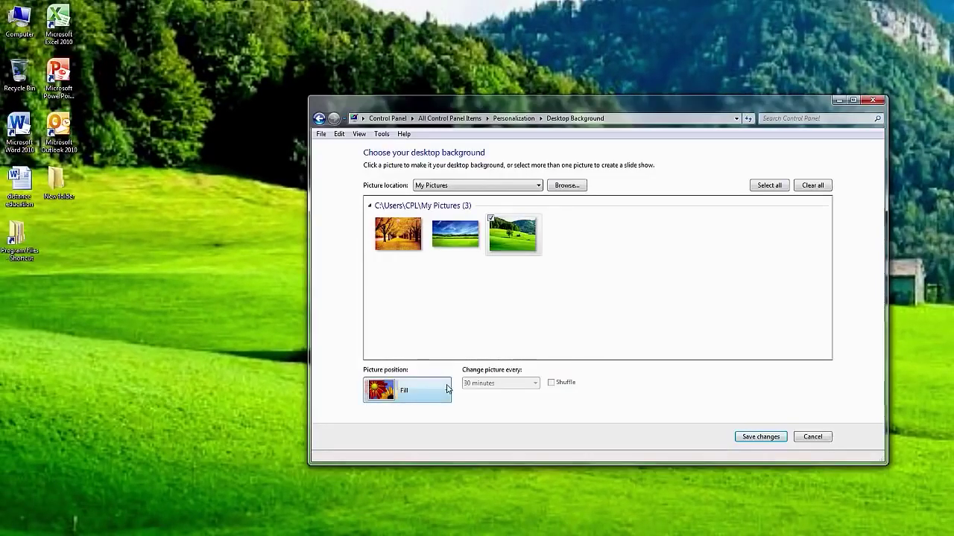
- Try the Fit and Stretch picture positions for the green hillside picture, minimizing the window to view the desktop after each
left_click(447, 388)
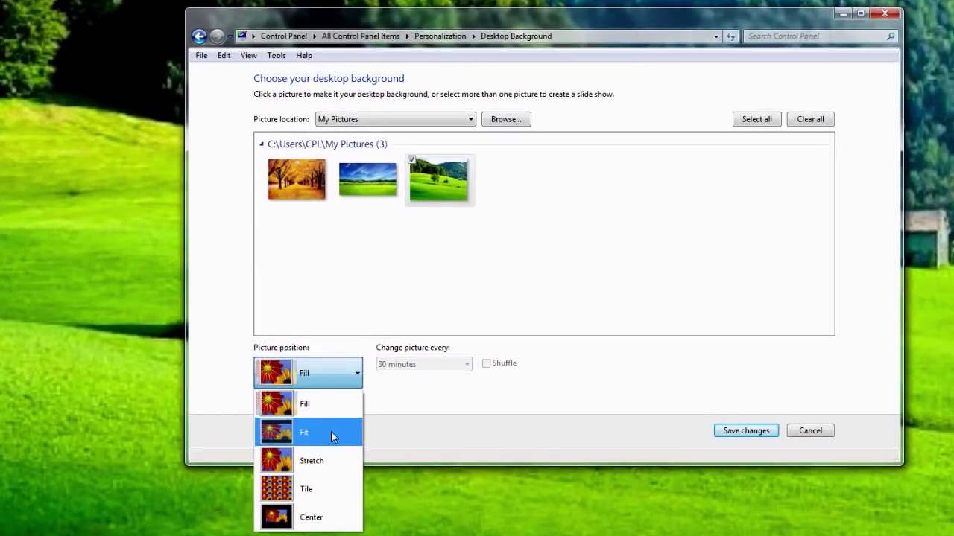
left_click(331, 432)
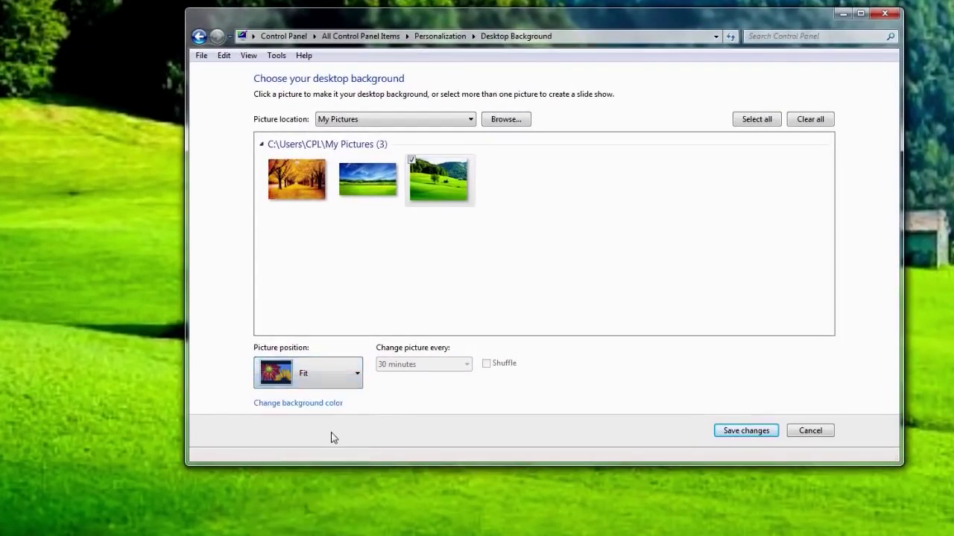
left_click(843, 13)
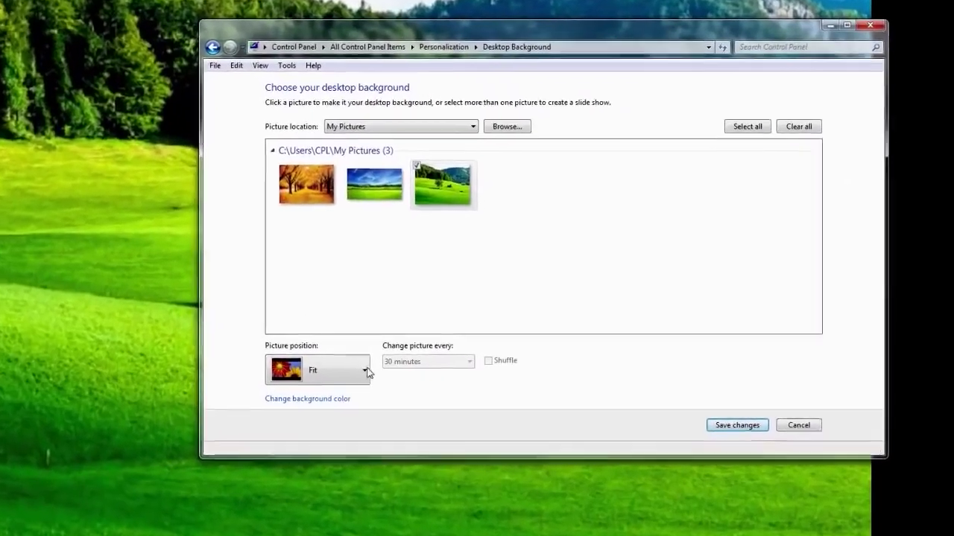
left_click(397, 414)
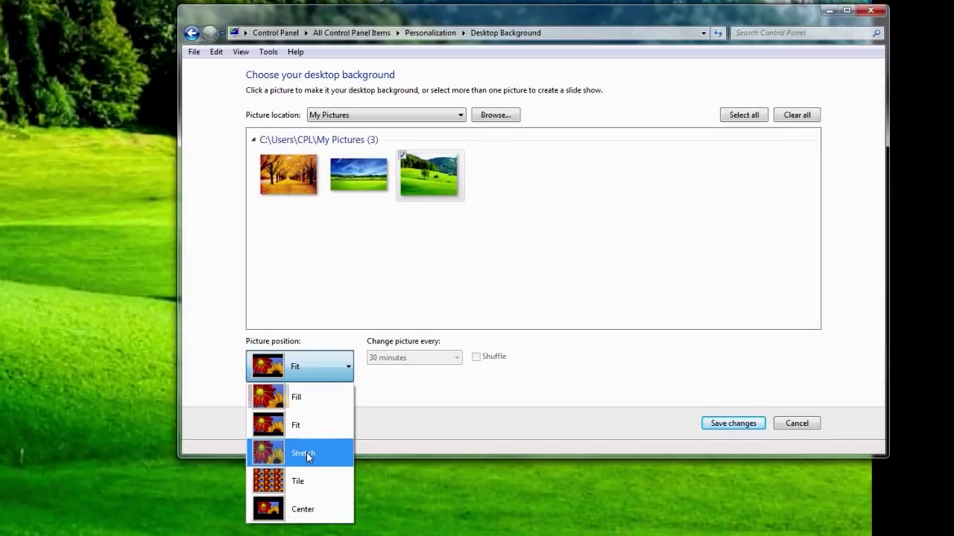
left_click(306, 452)
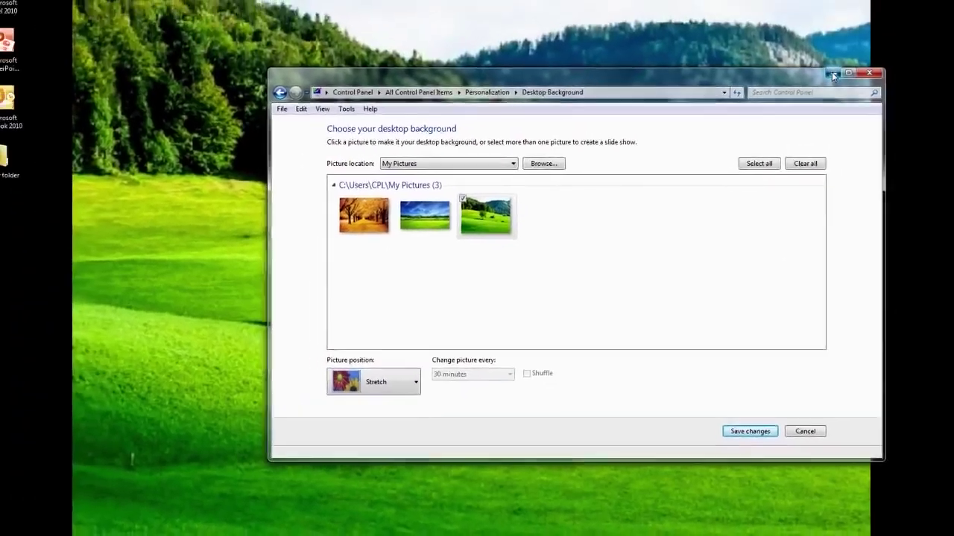
left_click(830, 30)
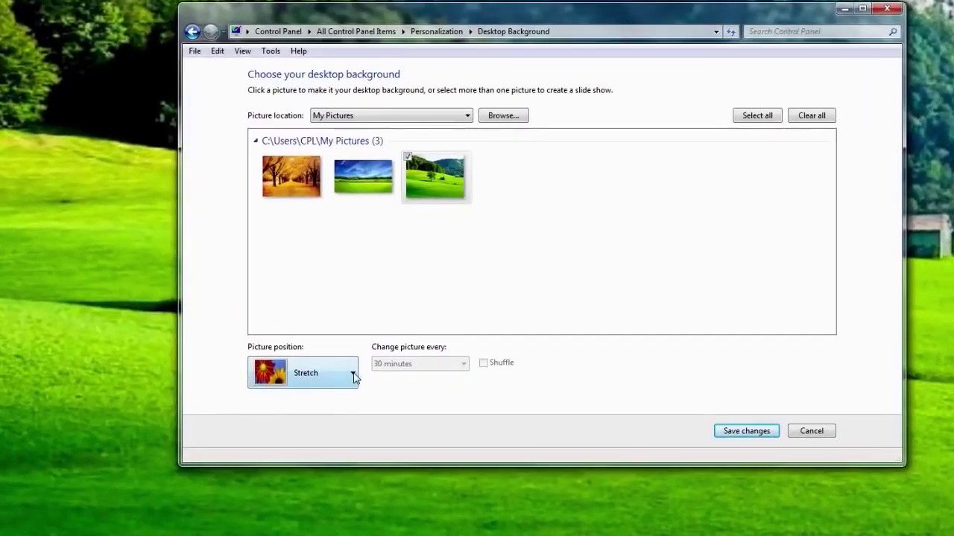
- Try the Tile and Center picture positions, viewing the bare desktop after each, and restore the background settings window
left_click(354, 378)
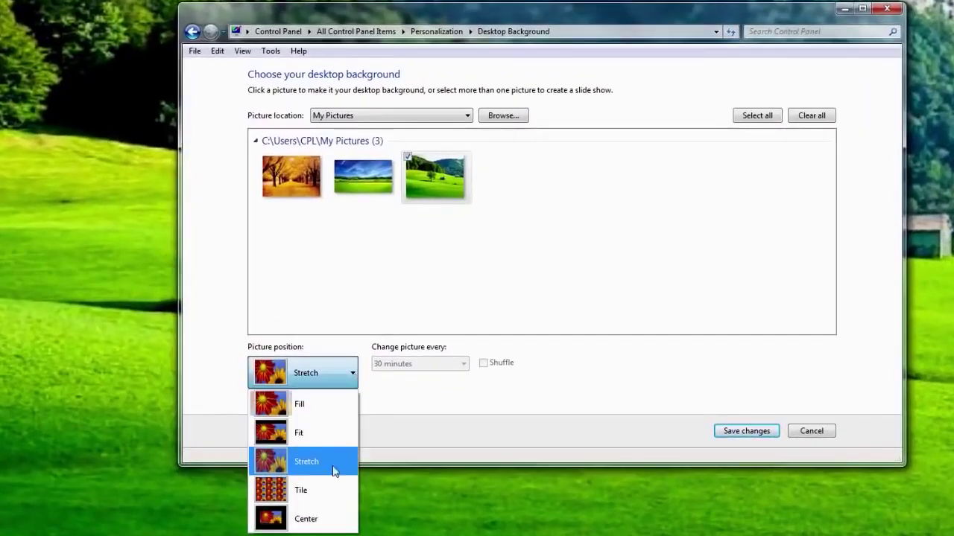
left_click(325, 489)
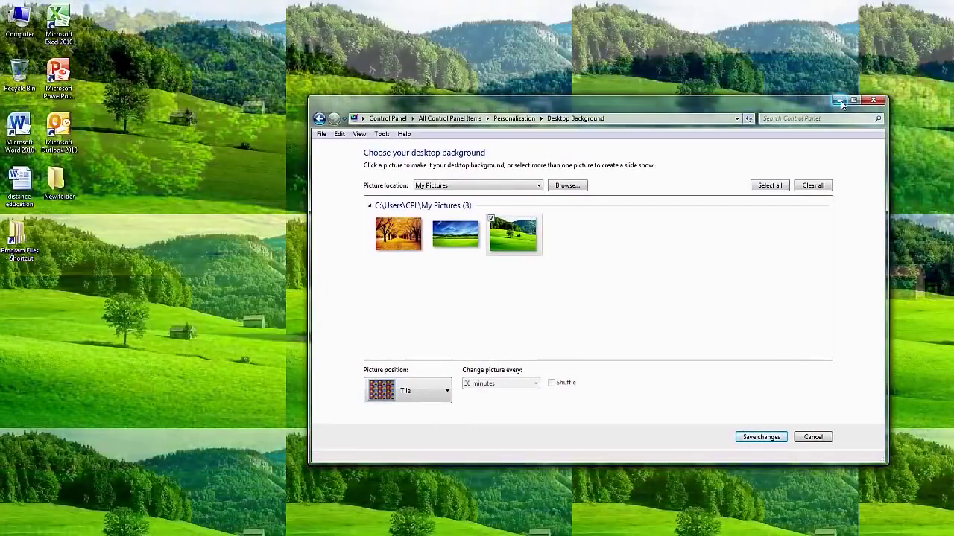
left_click(840, 100)
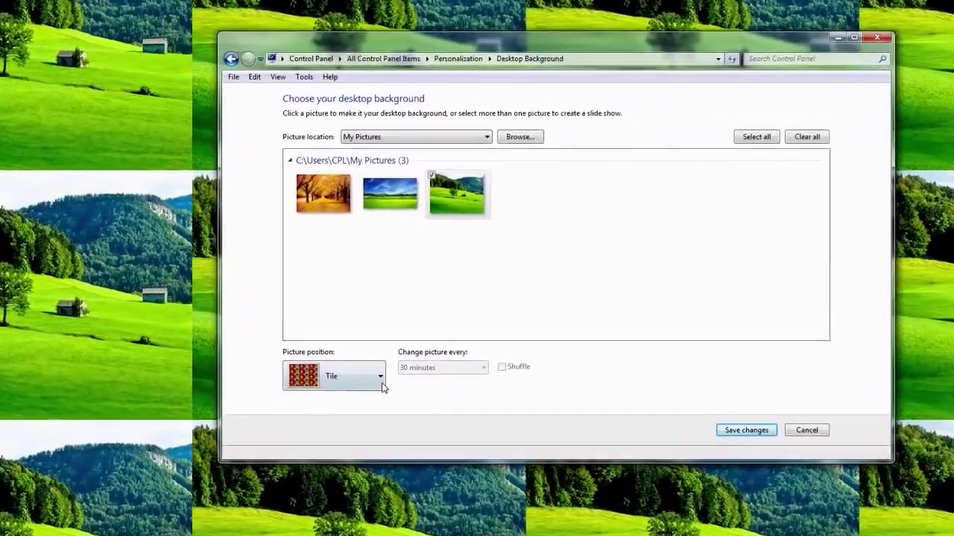
left_click(383, 383)
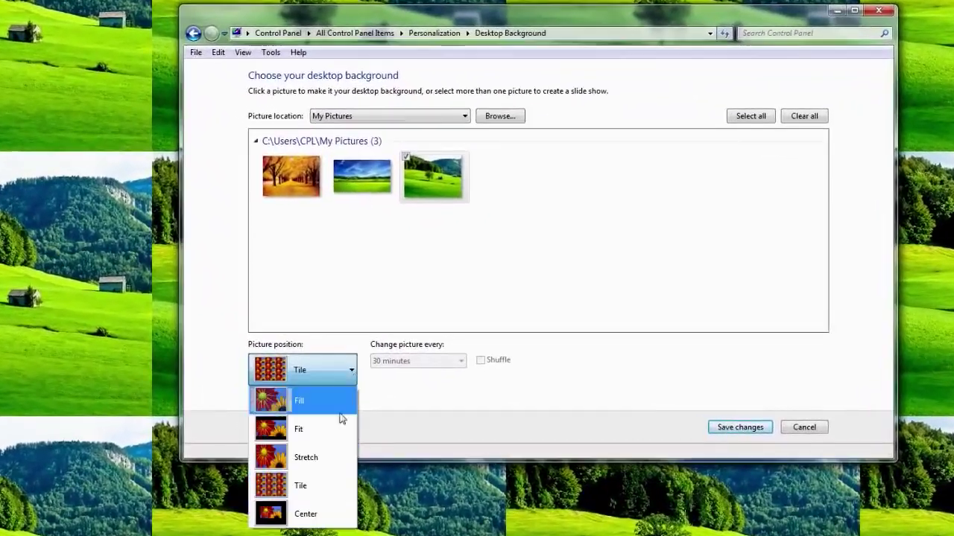
left_click(310, 517)
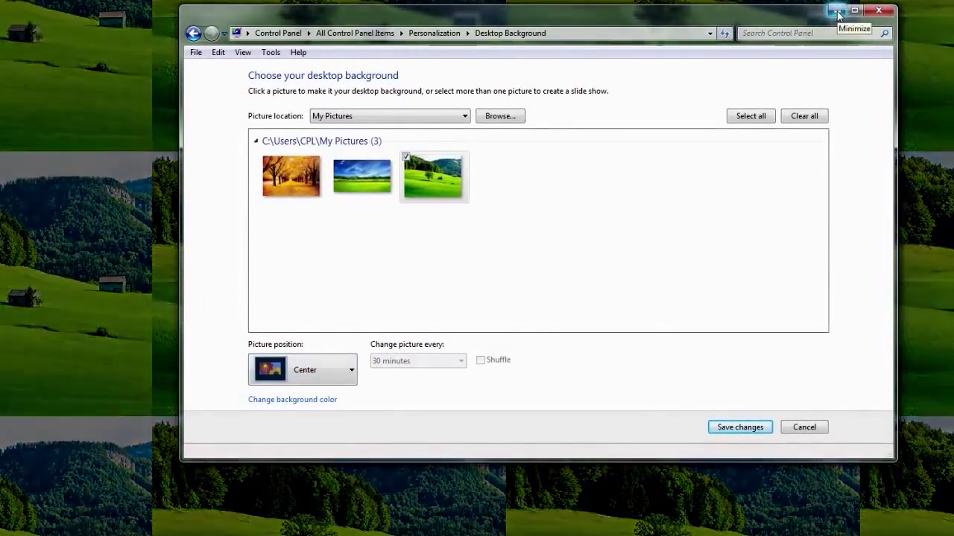
left_click(839, 12)
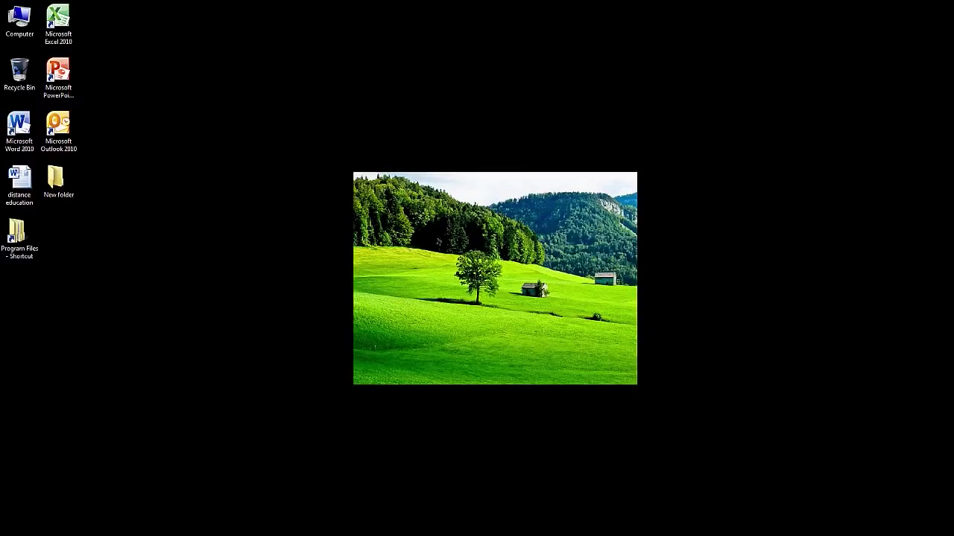
mouse_move(205, 533)
left_click(212, 514)
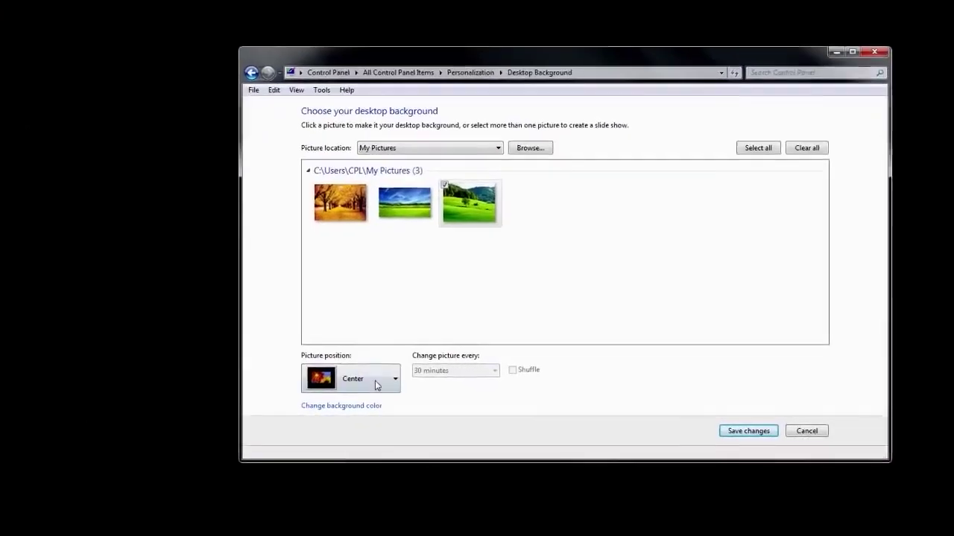
- Set the picture position to Fill and save the desktop background changes
left_click(417, 387)
left_click(318, 401)
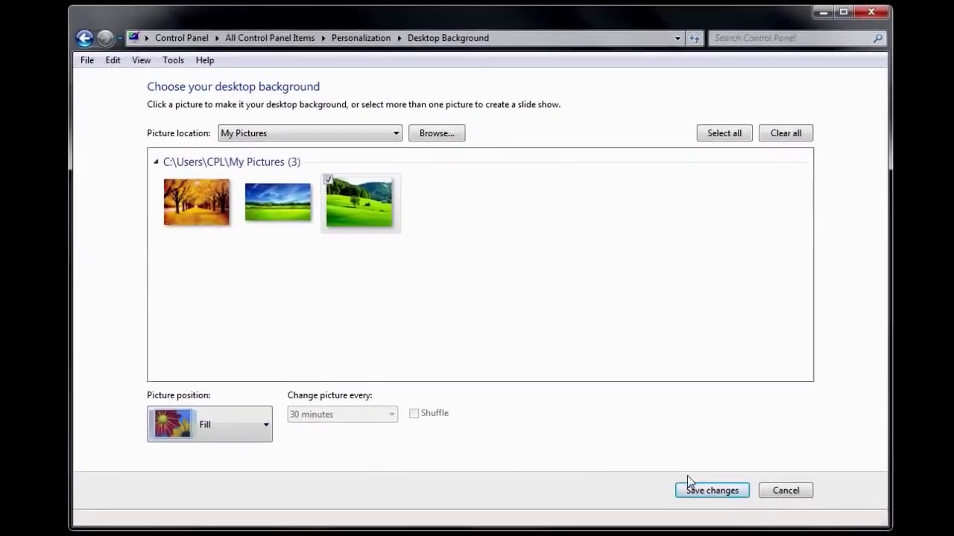
left_click(713, 493)
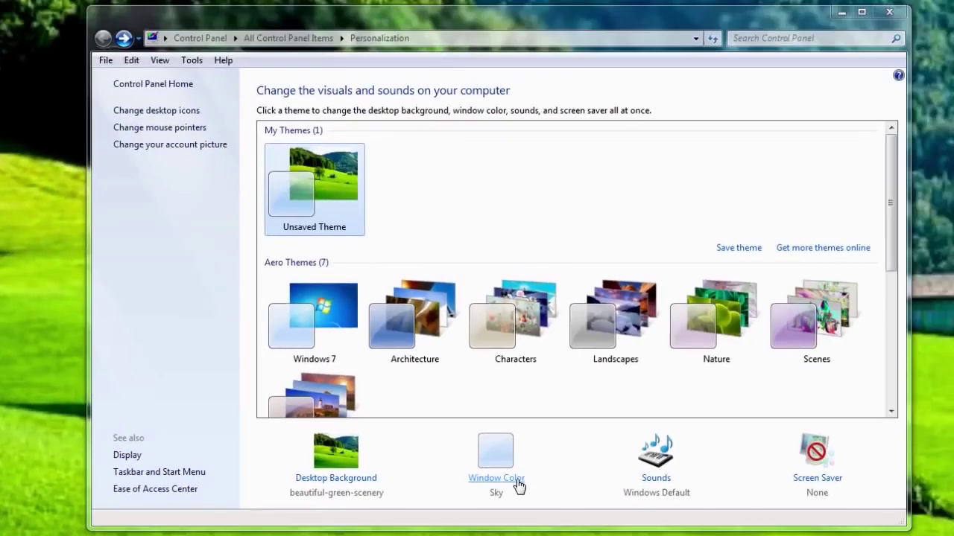
- Open the window color settings, choose the Chocolate color, and reduce its color intensity slightly
left_click(518, 484)
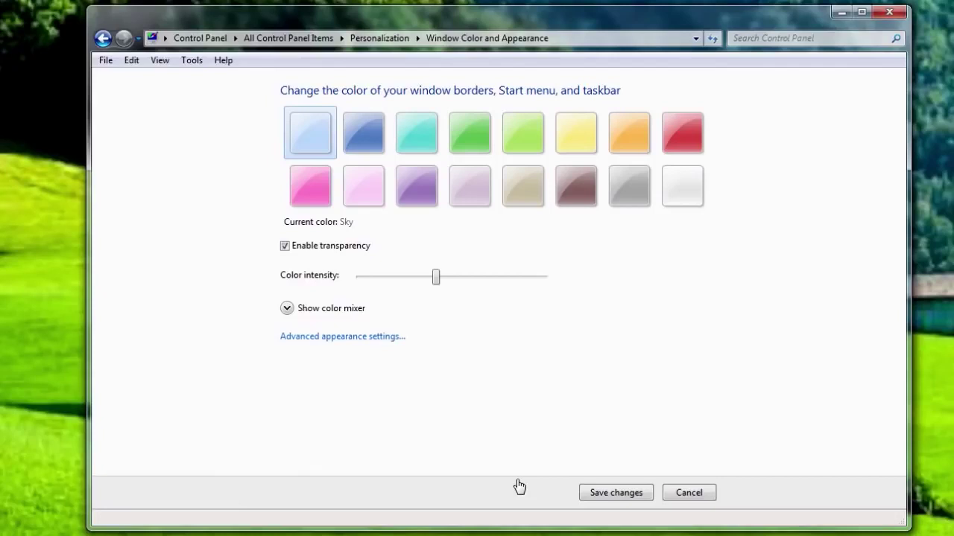
left_click(576, 192)
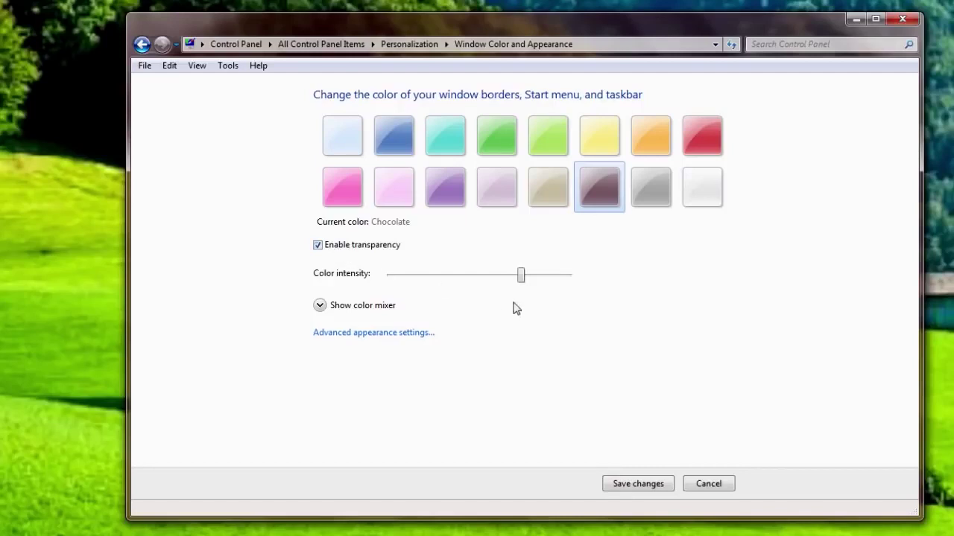
left_click_drag(521, 275, 519, 302)
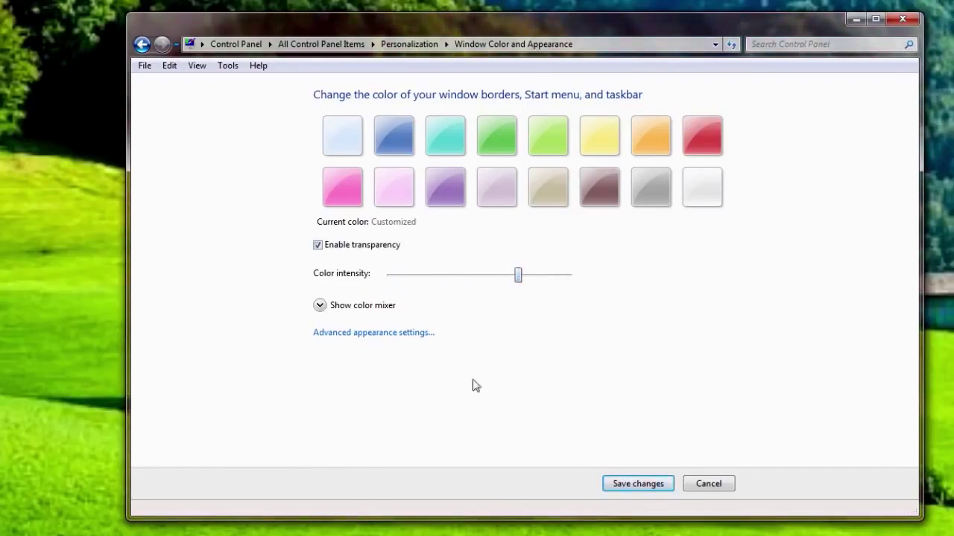
- Use the color mixer to set a reddish hue with medium-low saturation and high brightness, and save the window color
left_click(318, 306)
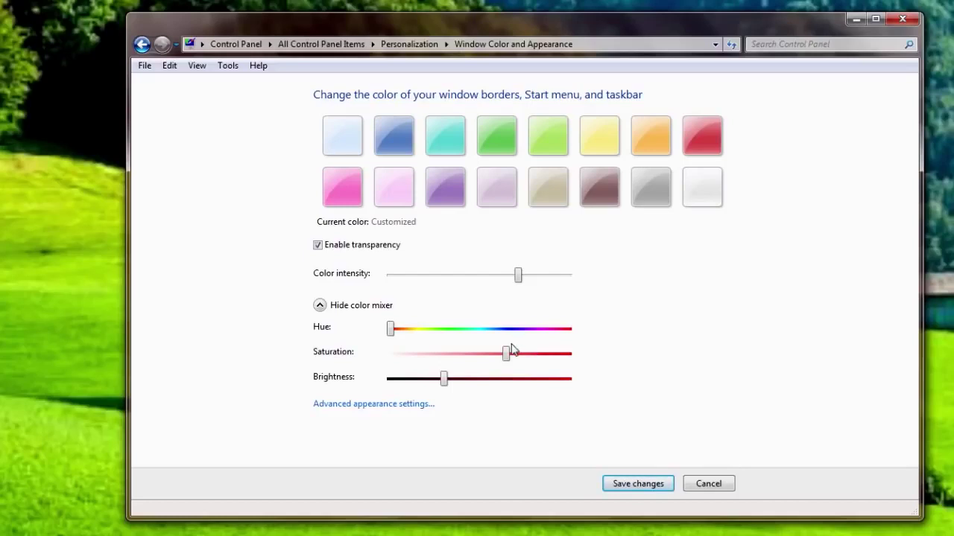
left_click_drag(395, 332, 540, 360)
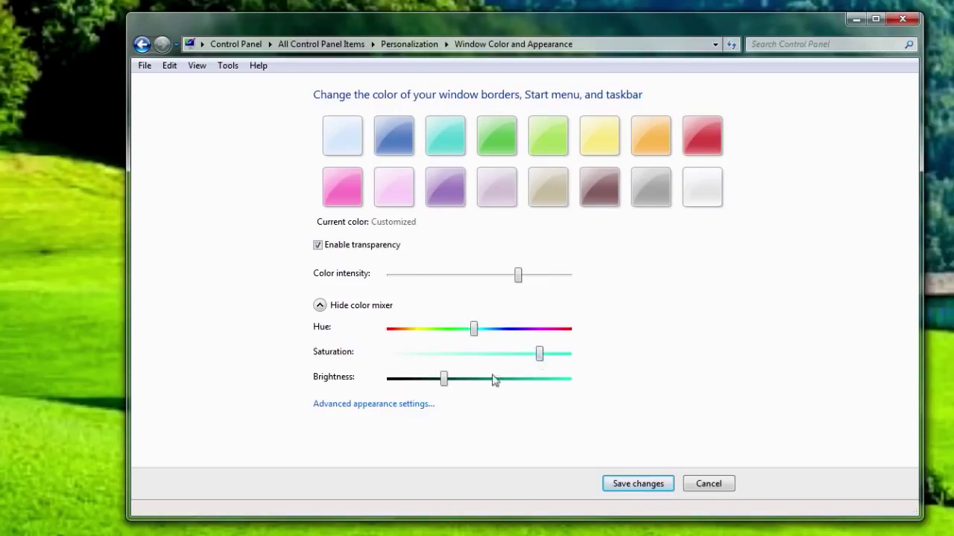
left_click_drag(442, 381, 396, 336)
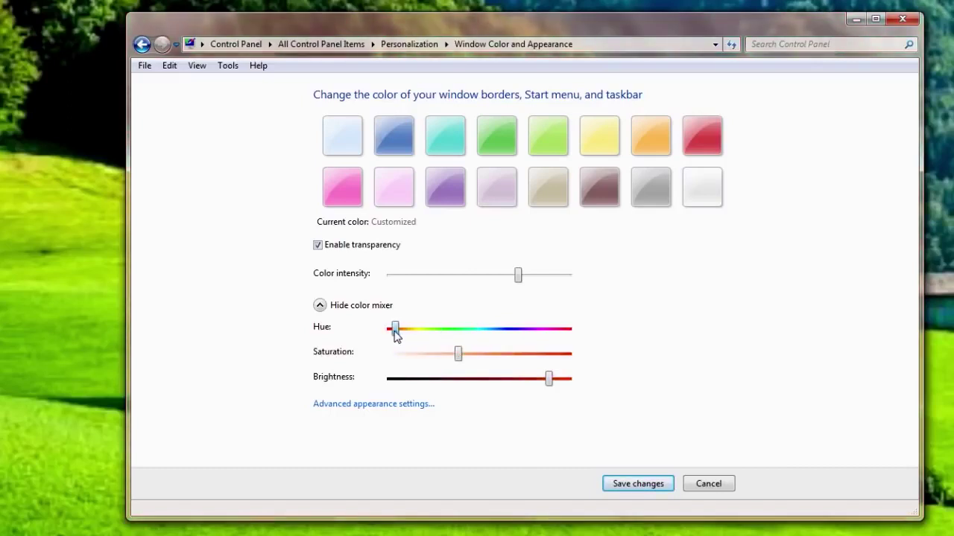
left_click(629, 485)
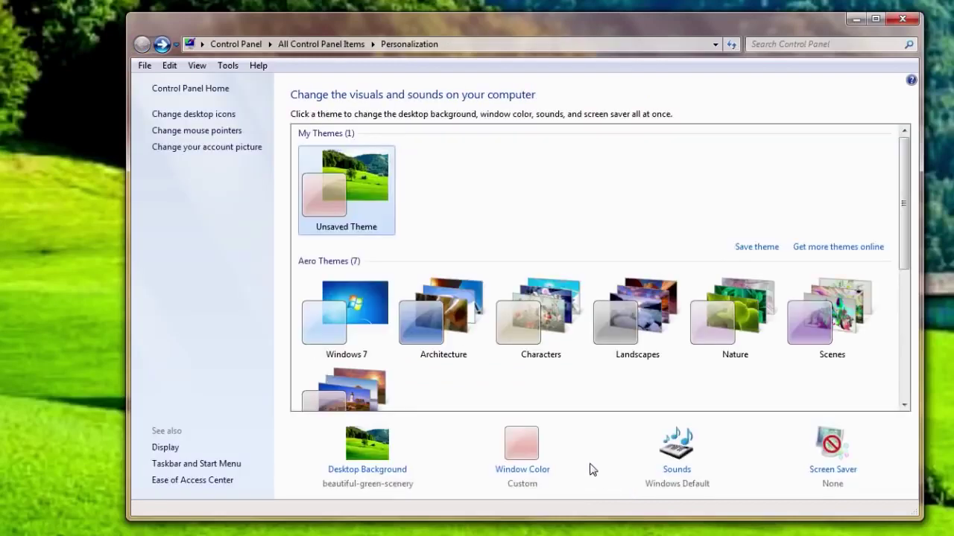
- Open the sound settings from the personalization window and choose the Afternoon sound scheme
left_click(684, 472)
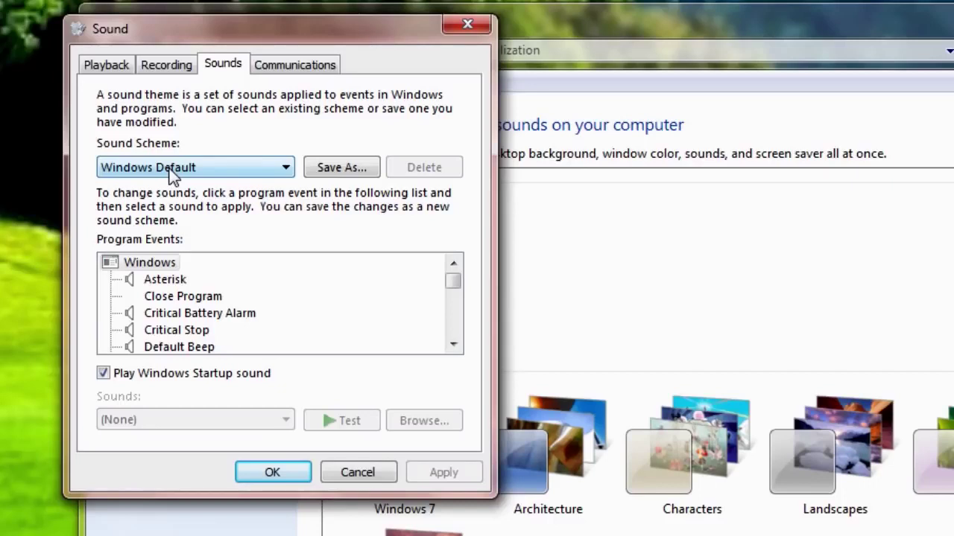
left_click(171, 172)
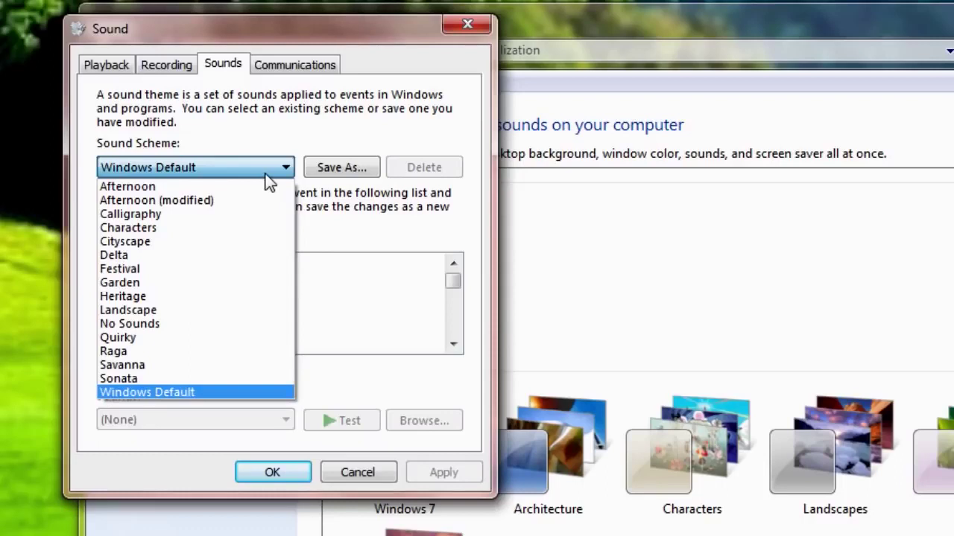
left_click(150, 186)
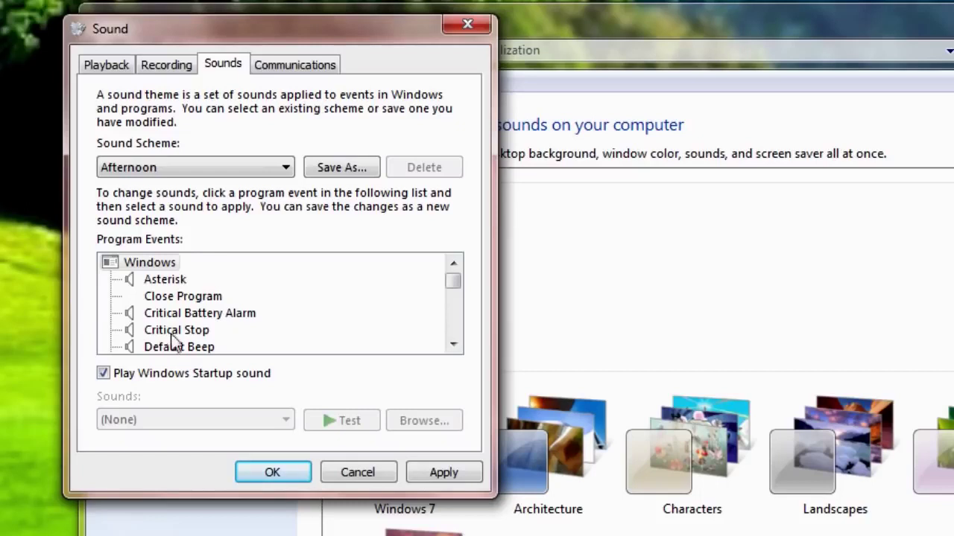
- Assign the ding sound to the Close Program event, apply the change and confirm the sound settings
left_click(167, 294)
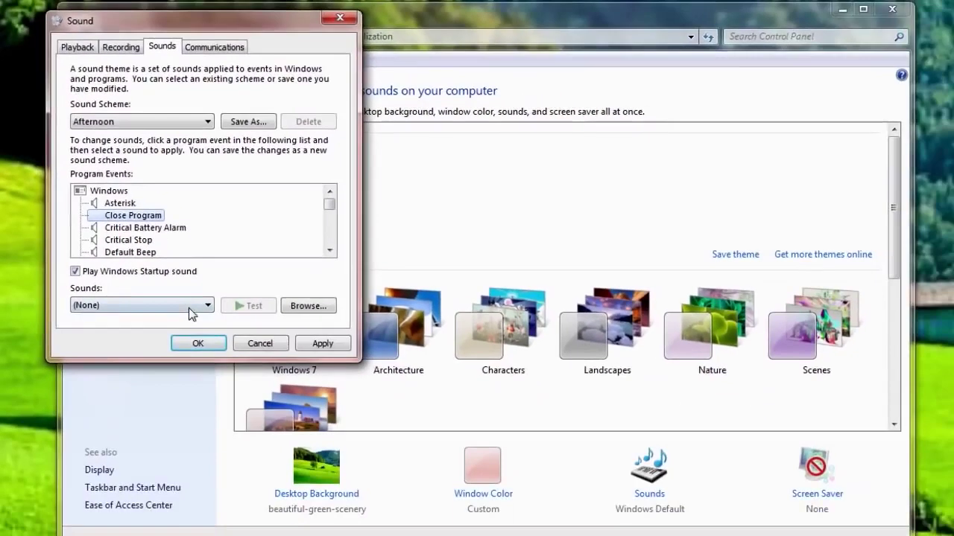
left_click(261, 422)
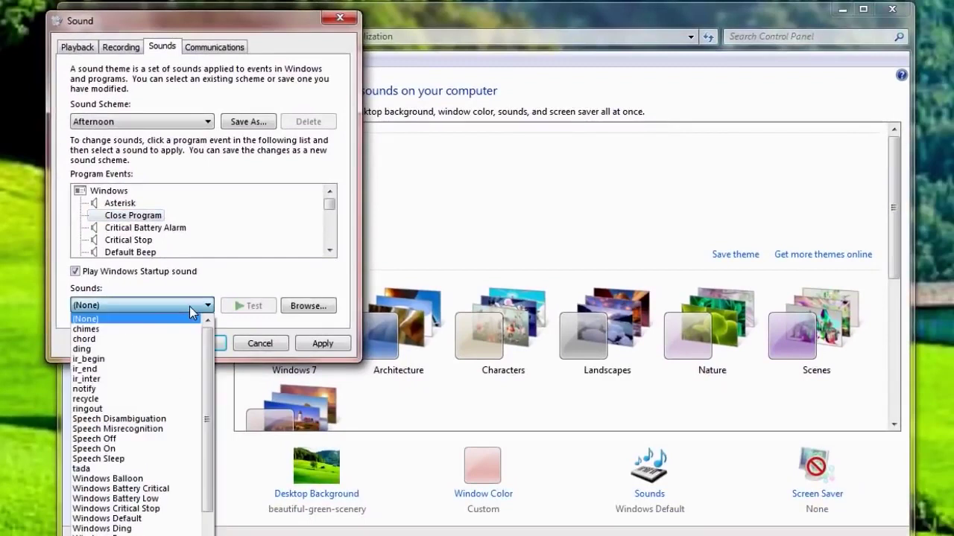
left_click(132, 351)
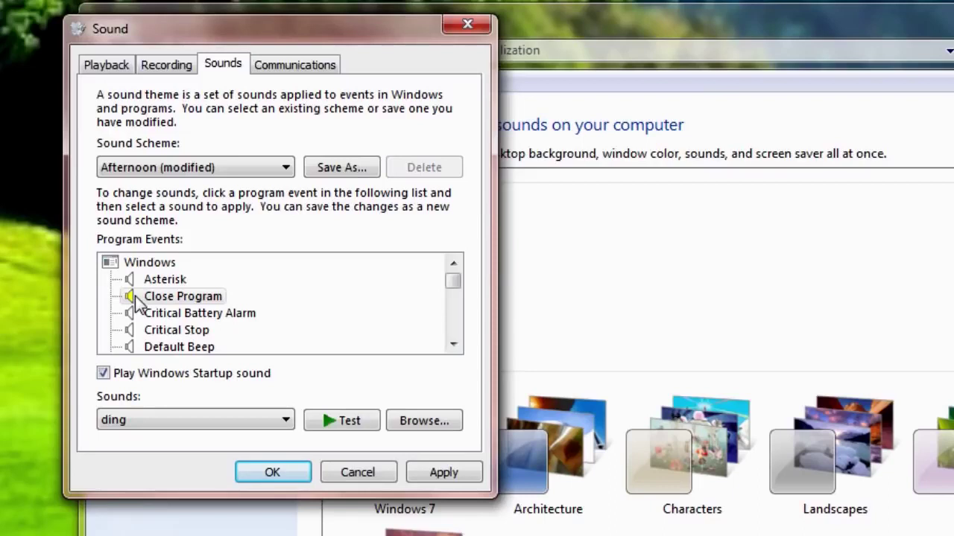
left_click(460, 471)
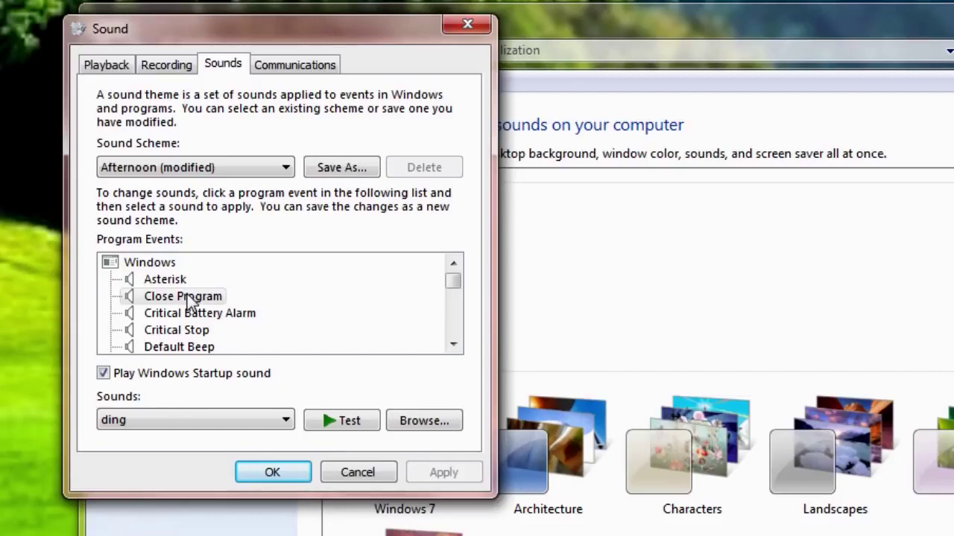
left_click(294, 469)
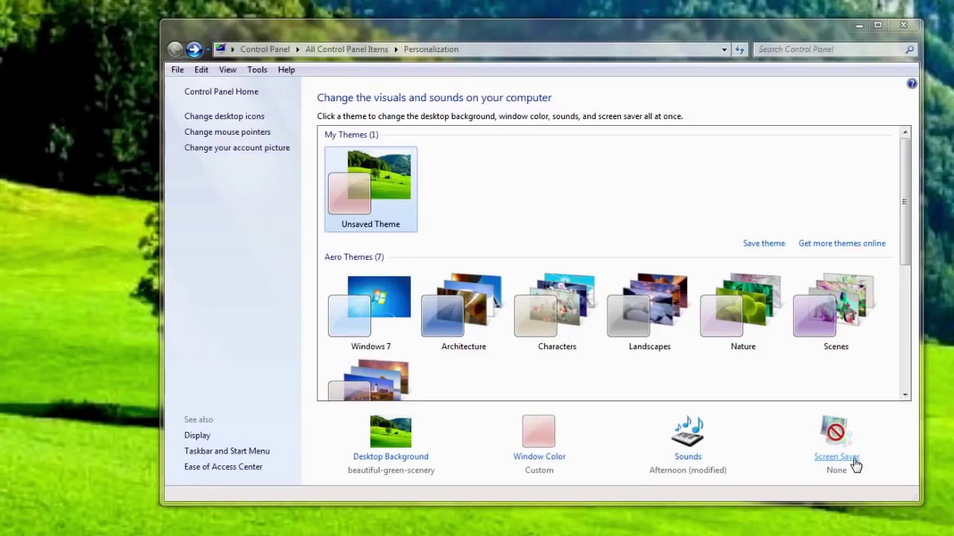
- Open the screen saver settings from the personalization window, choose the 3D Text screen saver and preview it
left_click(855, 461)
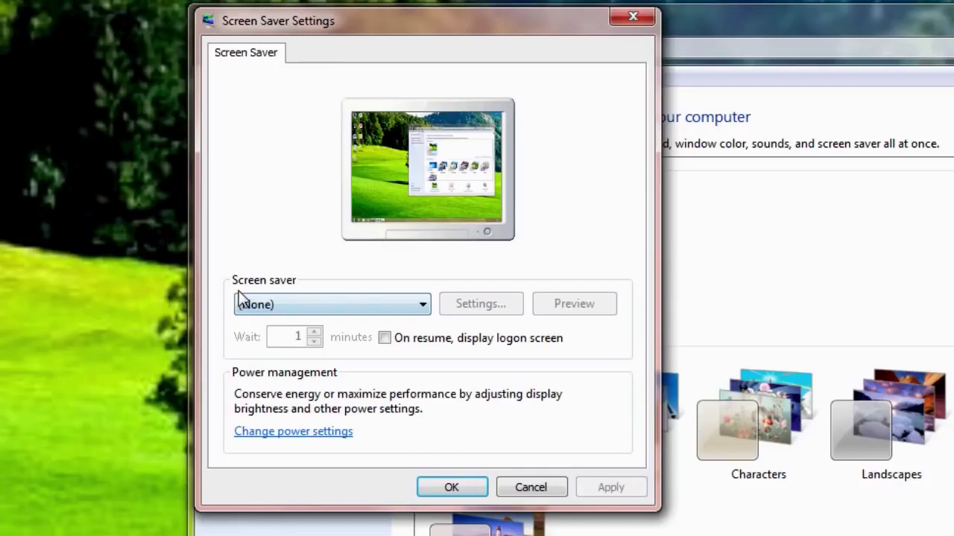
left_click(421, 307)
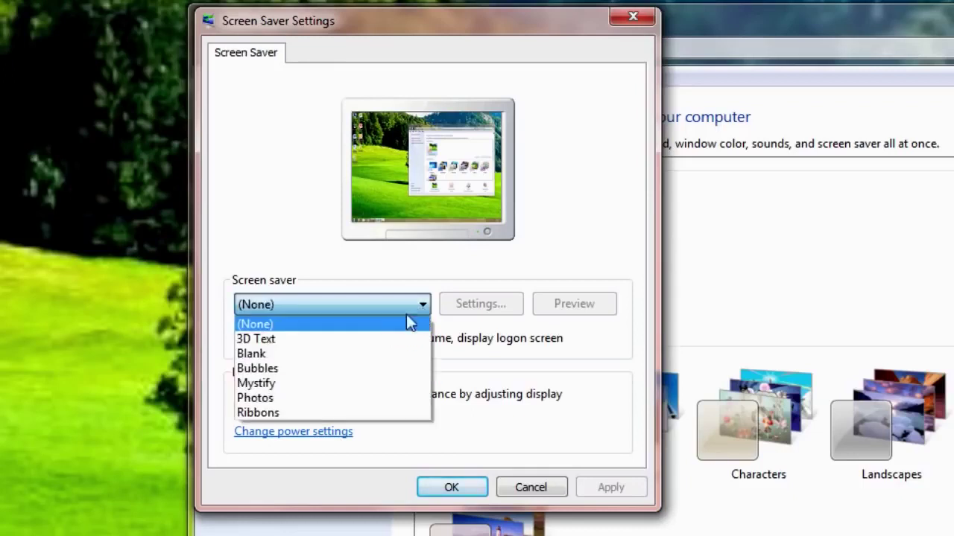
left_click(371, 345)
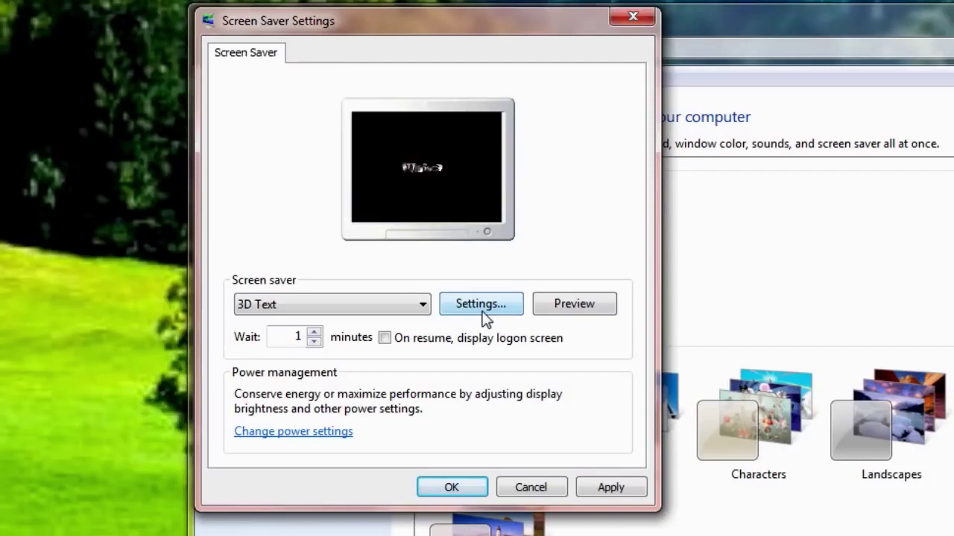
left_click(565, 311)
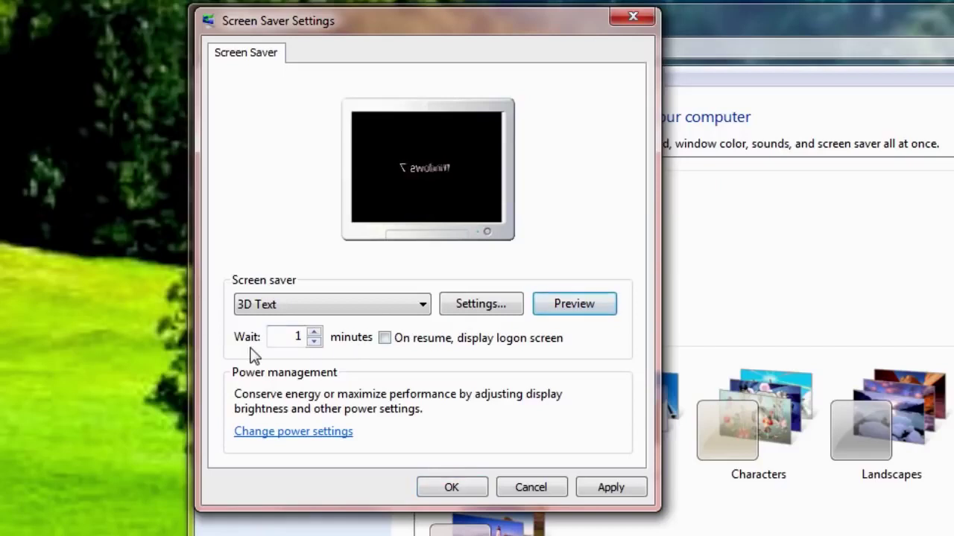
- Set the screen saver wait time to 5 minutes, apply the change and confirm the screen saver settings
left_click(315, 333)
left_click(314, 333)
left_click(314, 333)
left_click(314, 333)
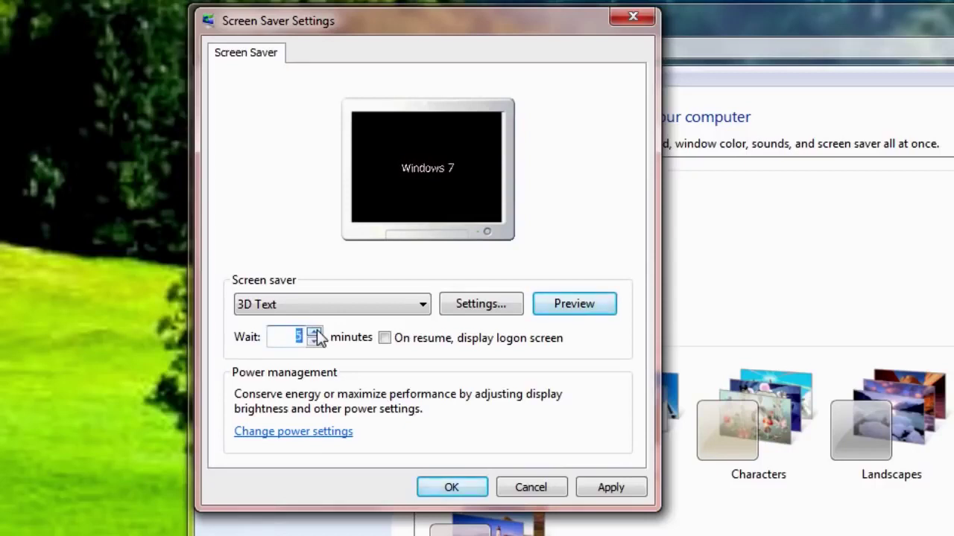
left_click(615, 492)
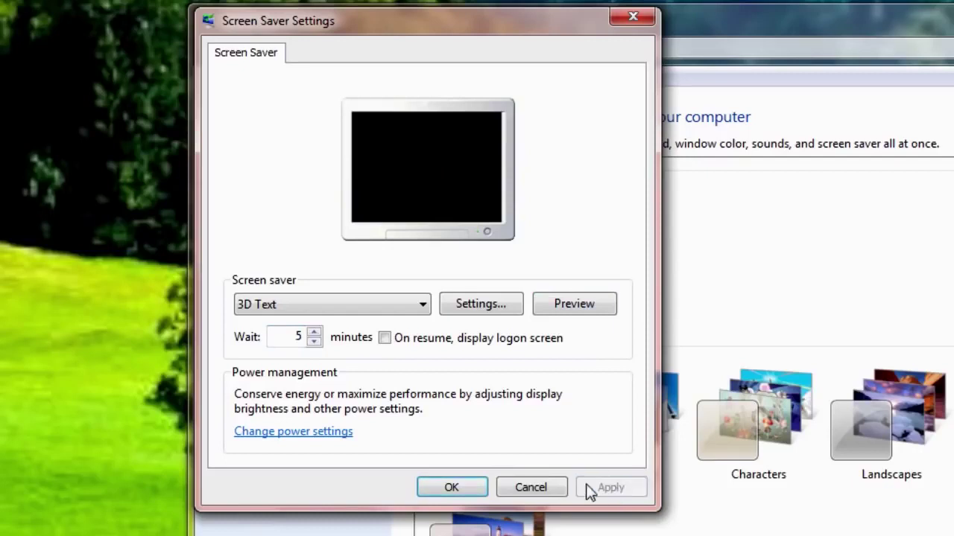
left_click(468, 487)
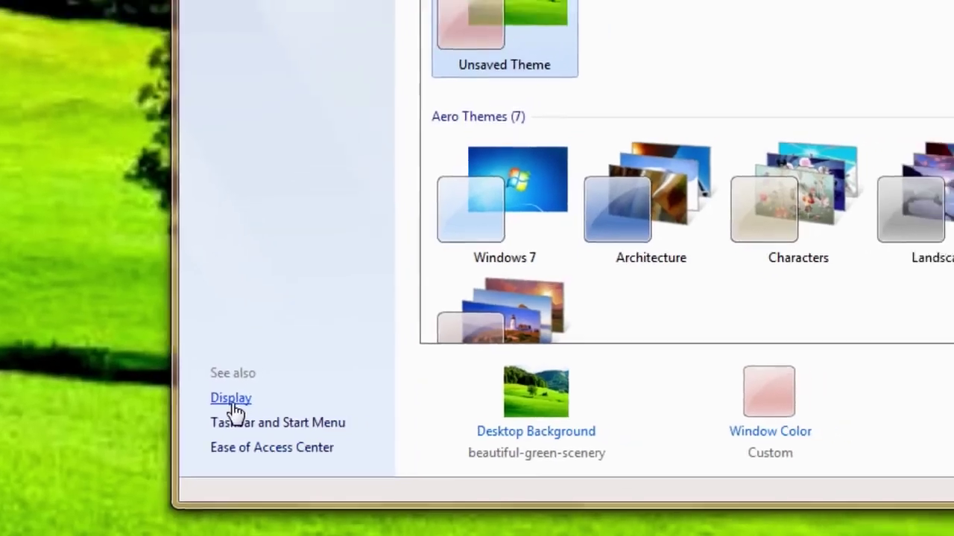
- Open the display settings and try resolutions 1600 × 900, 1280 × 720 and 800 × 600 before reselecting 1920 × 1080
left_click(232, 402)
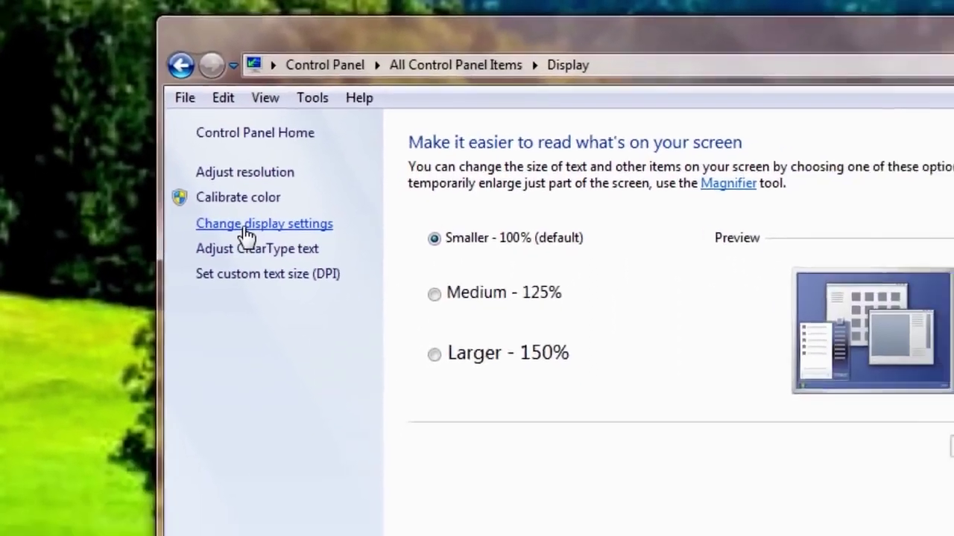
left_click(295, 276)
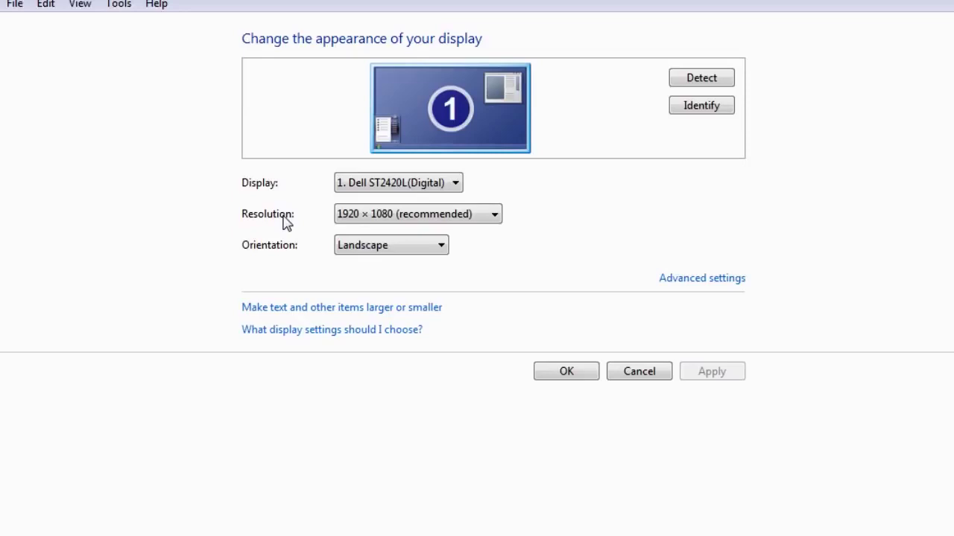
left_click(495, 215)
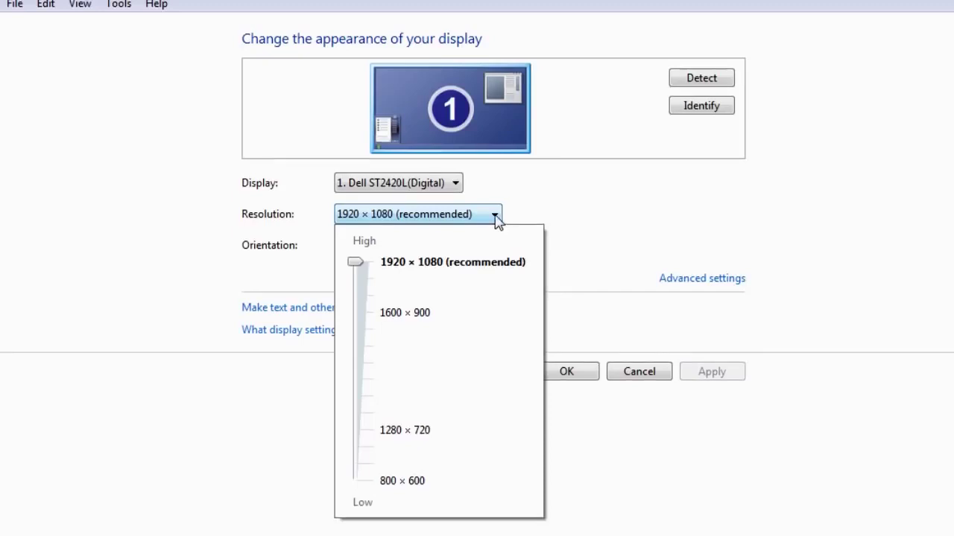
left_click(359, 320)
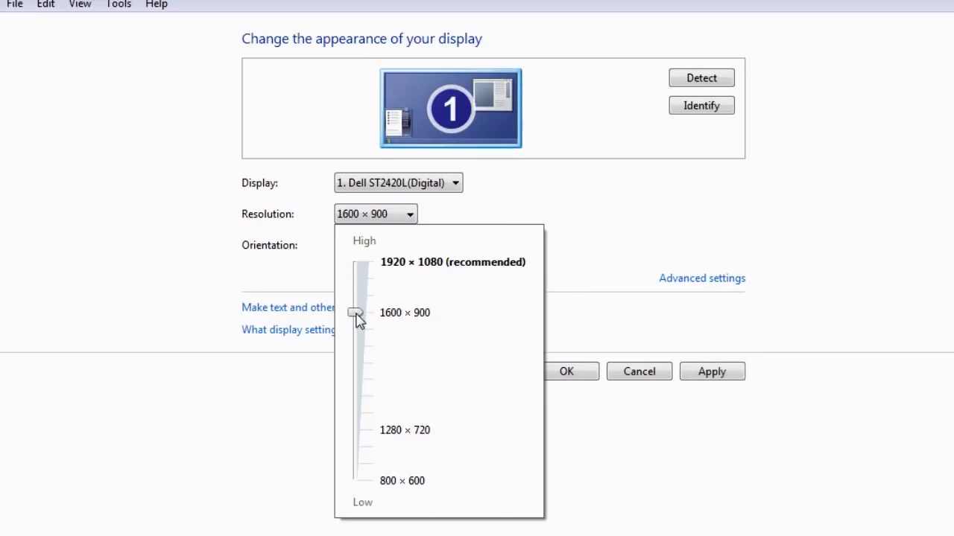
left_click(357, 437)
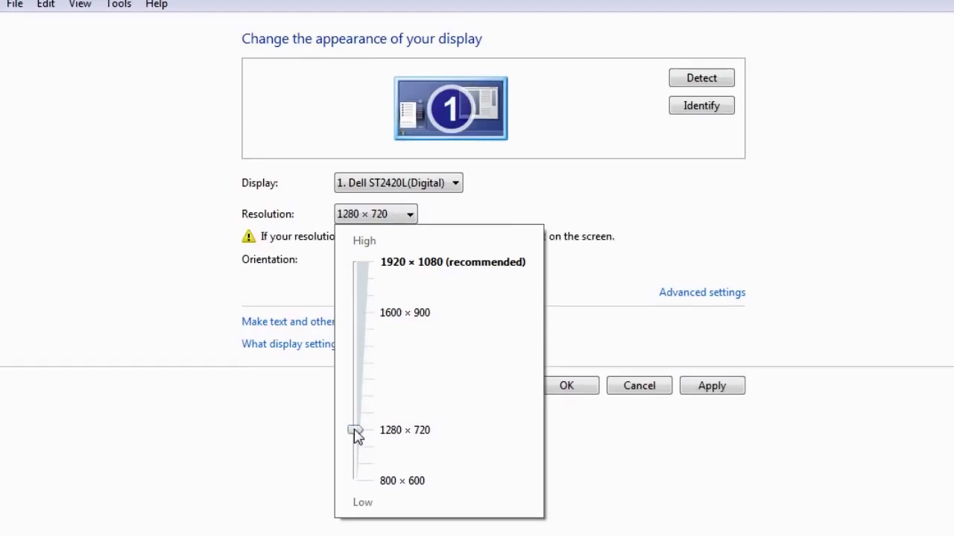
left_click(357, 485)
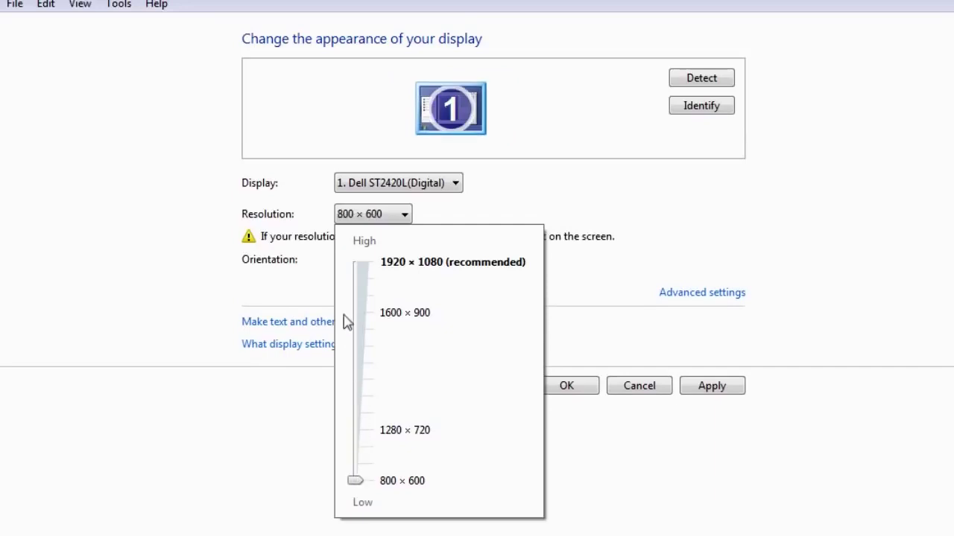
left_click(355, 265)
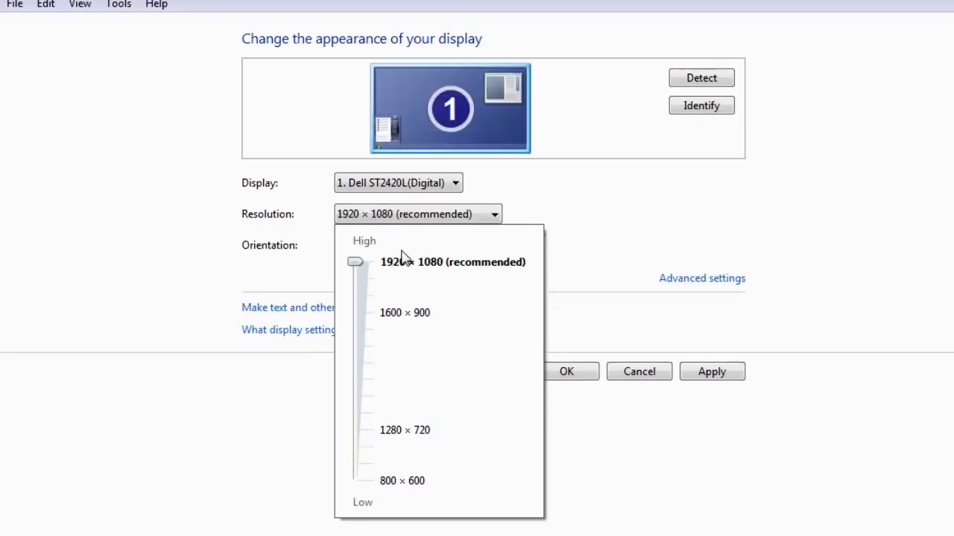
left_click(501, 221)
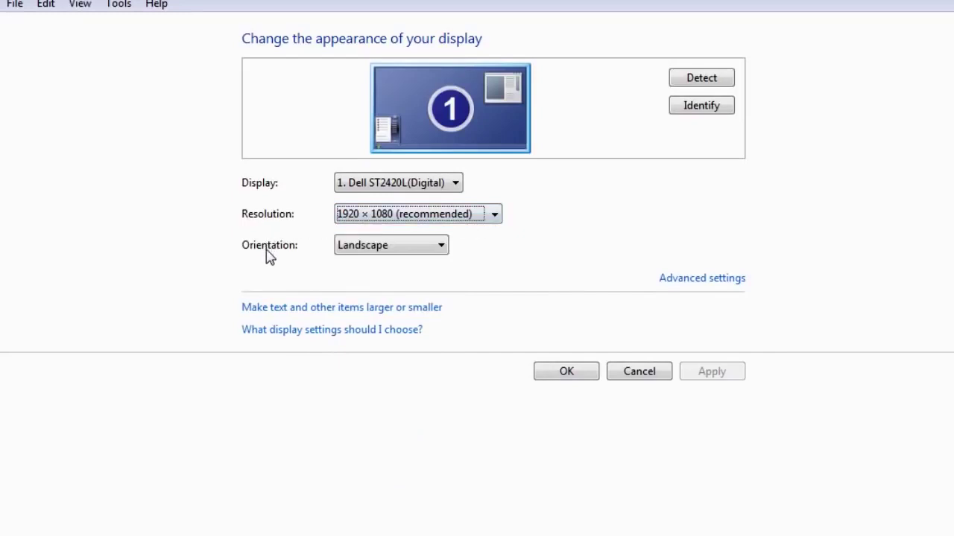
- Try the Portrait, Landscape (flipped) and Portrait (flipped) display orientations before reselecting Landscape
left_click(444, 248)
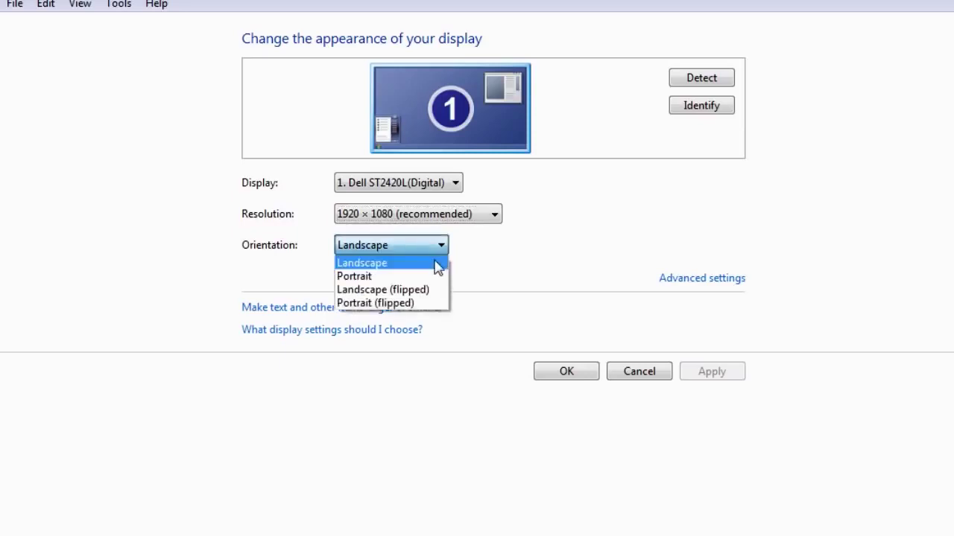
left_click(430, 277)
left_click(440, 251)
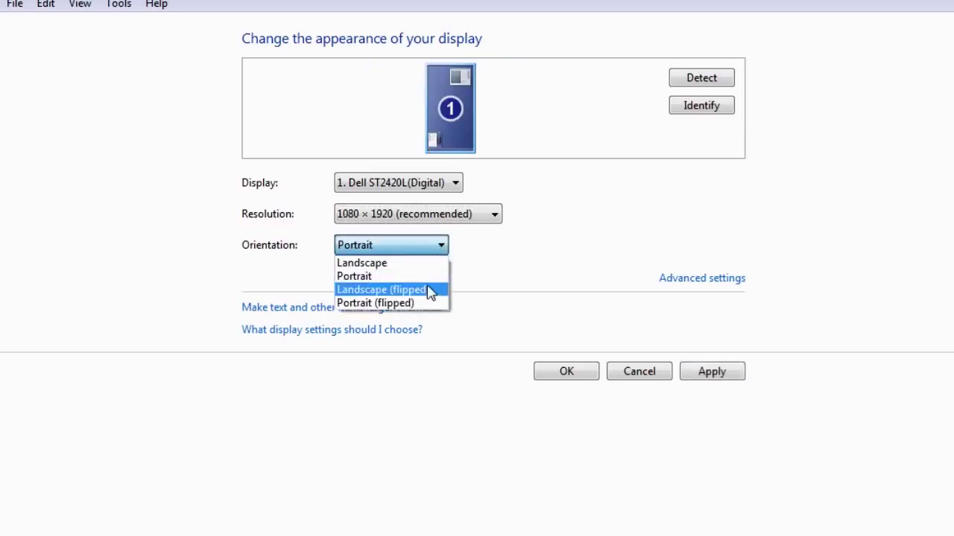
left_click(430, 291)
left_click(440, 248)
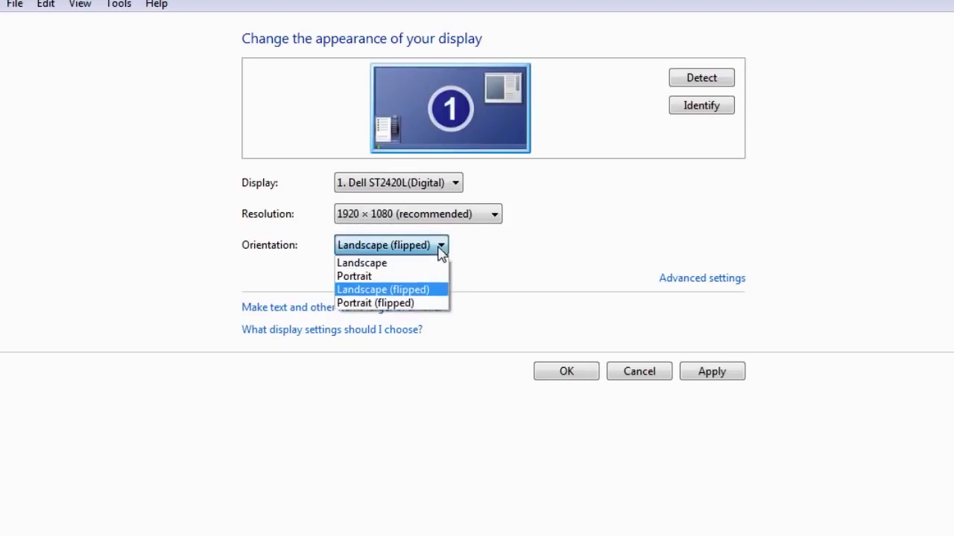
left_click(426, 304)
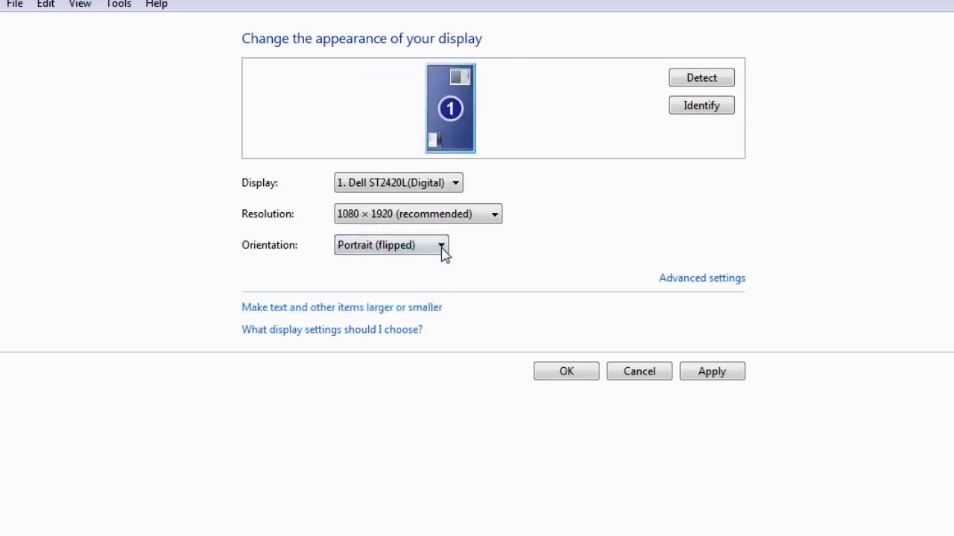
left_click(441, 250)
left_click(433, 267)
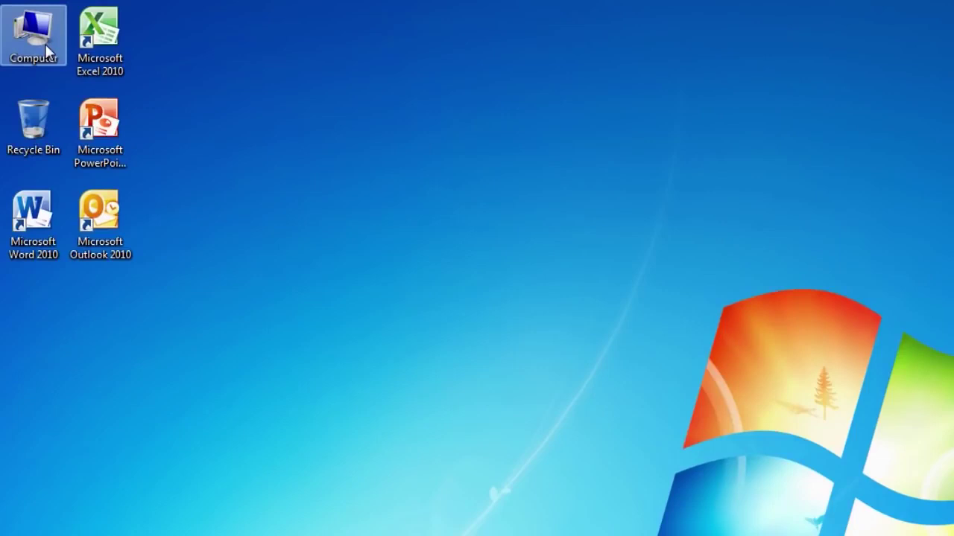
- Open Windows help for the Computer folder and browse its related Change folder options article
double_click(45, 47)
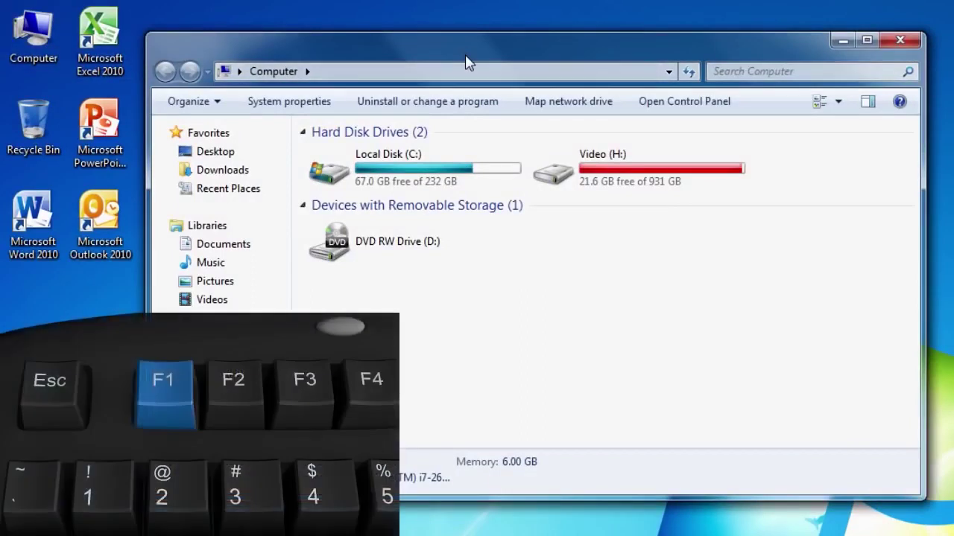
key("F1")
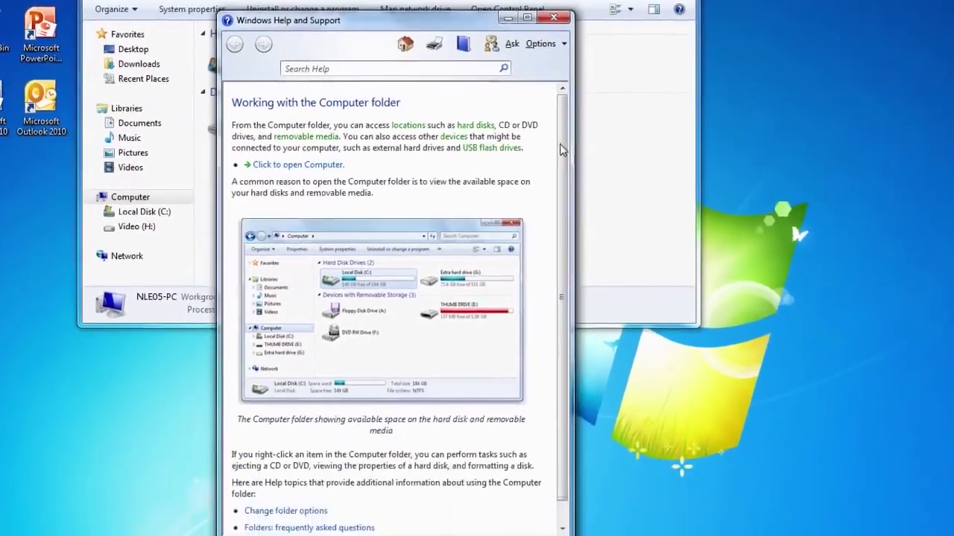
scroll(737, 210, "down", 1)
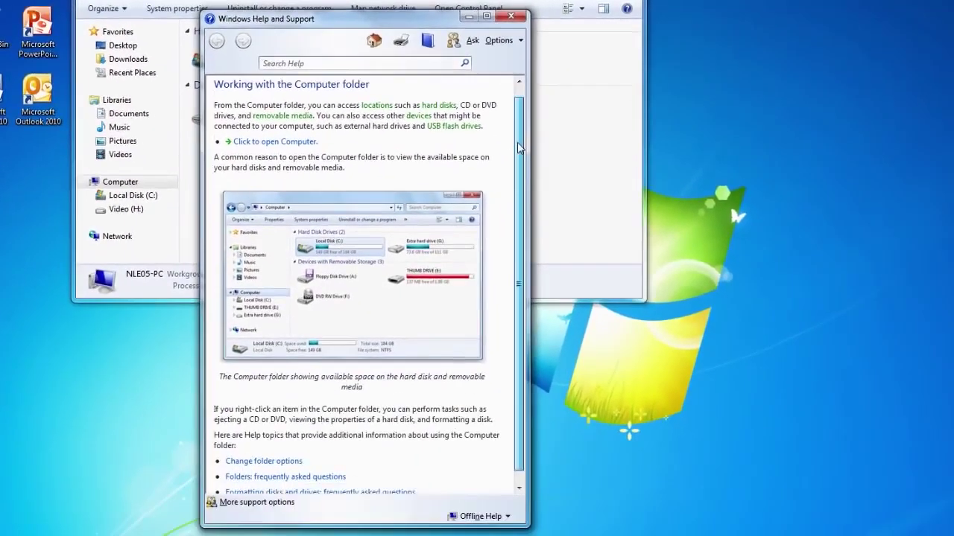
left_click_drag(519, 147, 522, 170)
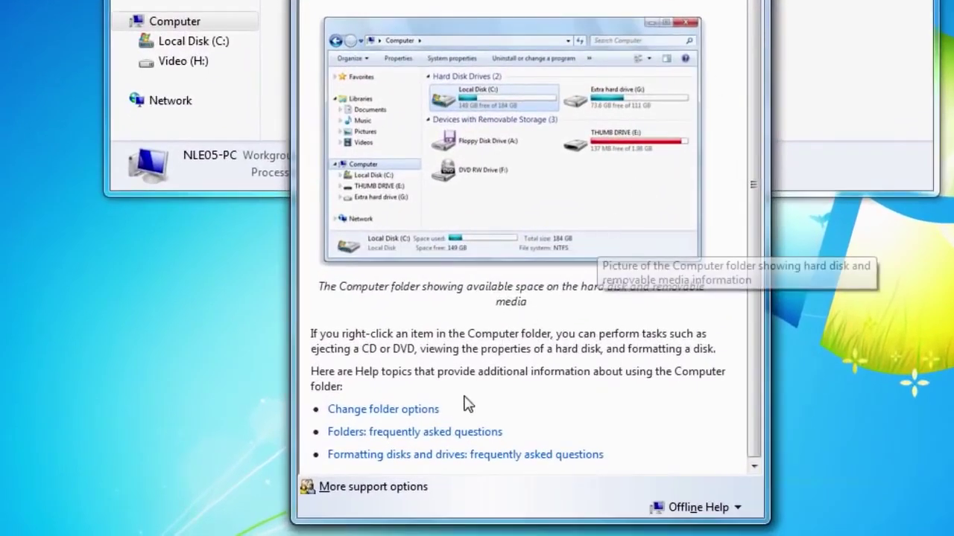
left_click(430, 412)
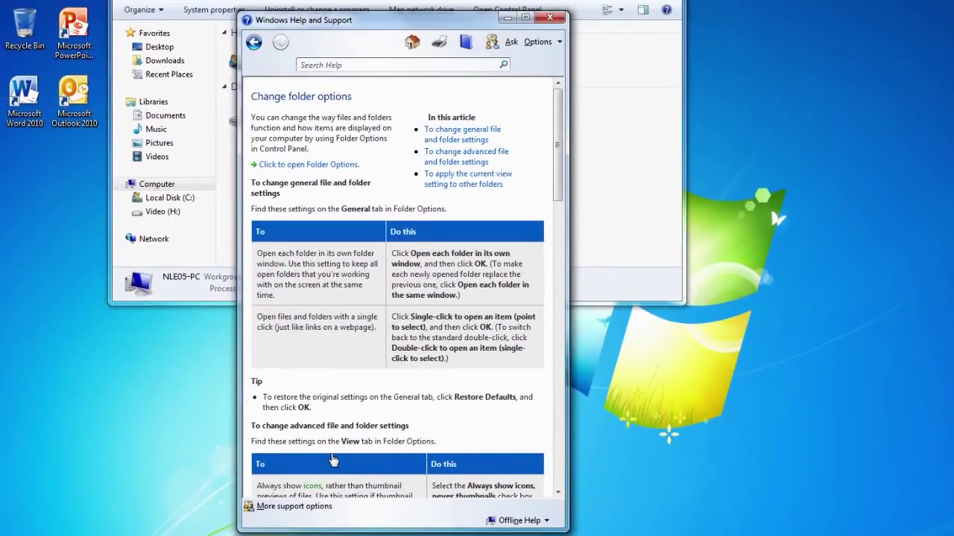
left_click_drag(559, 194, 559, 258)
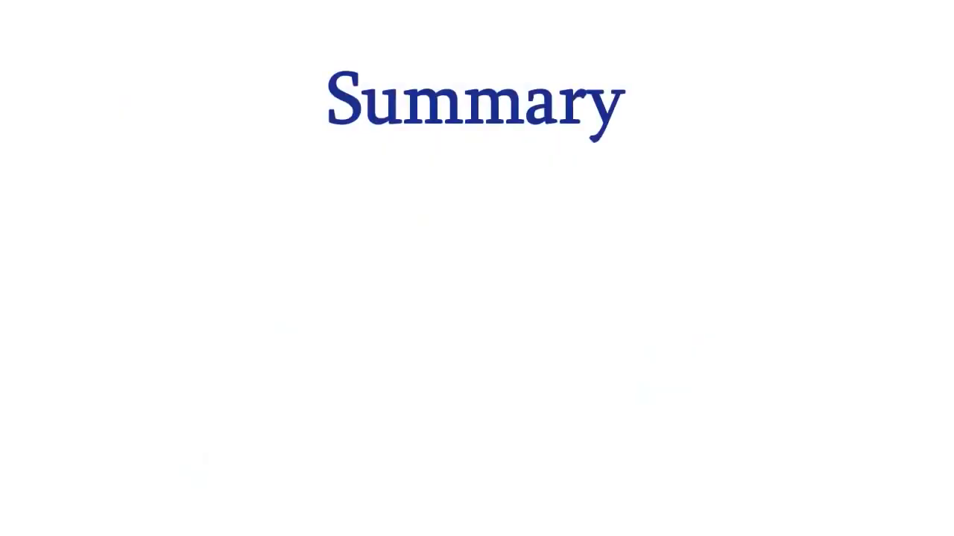